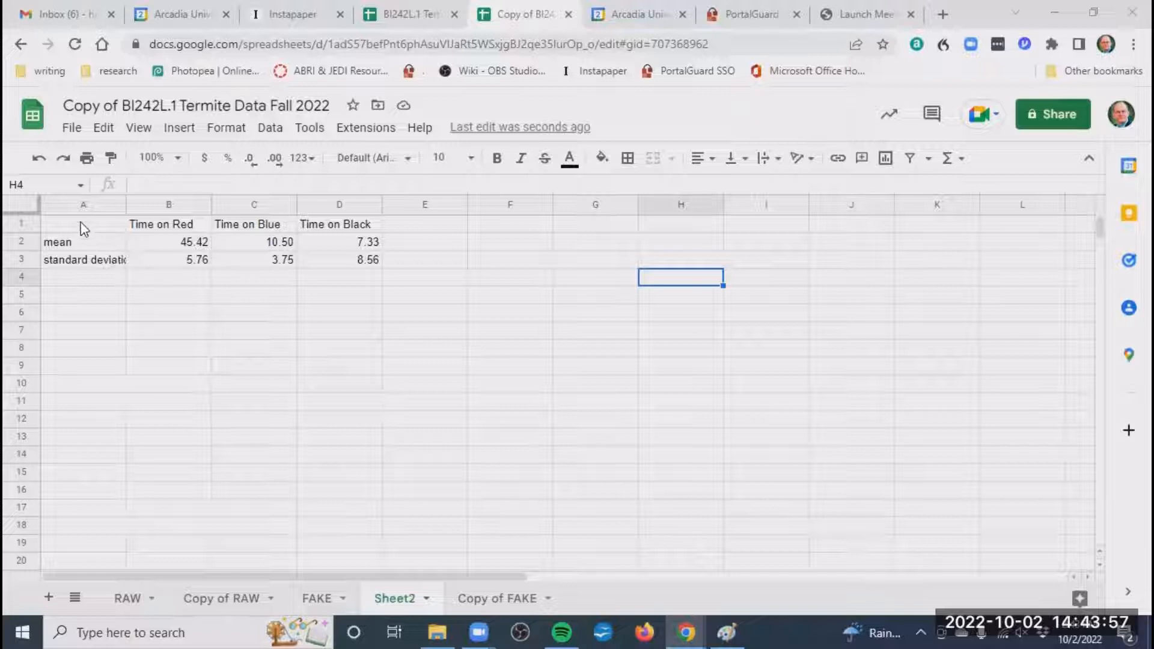
- Insert a column chart from the headers and mean row in A1:D2 and move it below the data table
drag(77, 224, 351, 246)
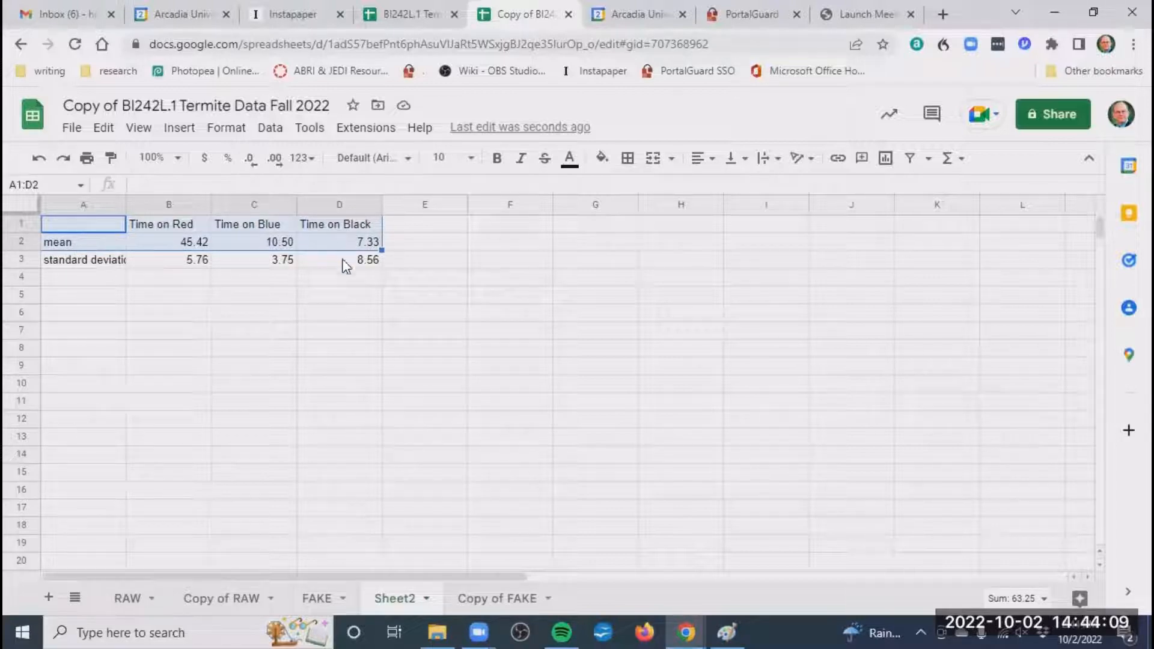
click(179, 130)
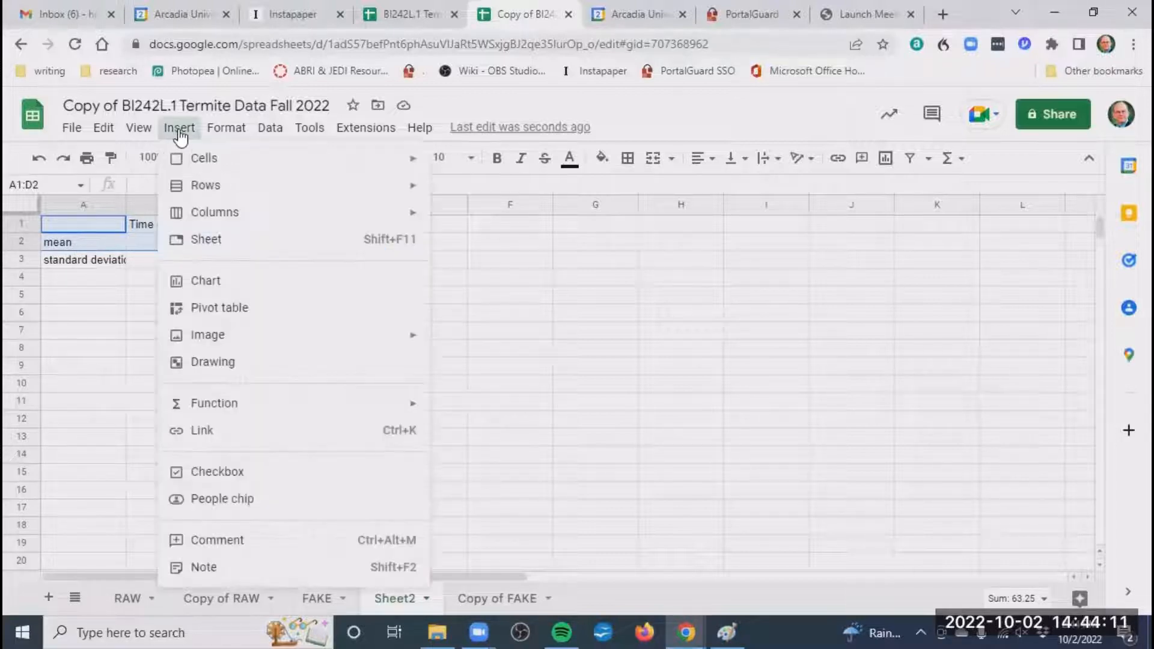
click(227, 281)
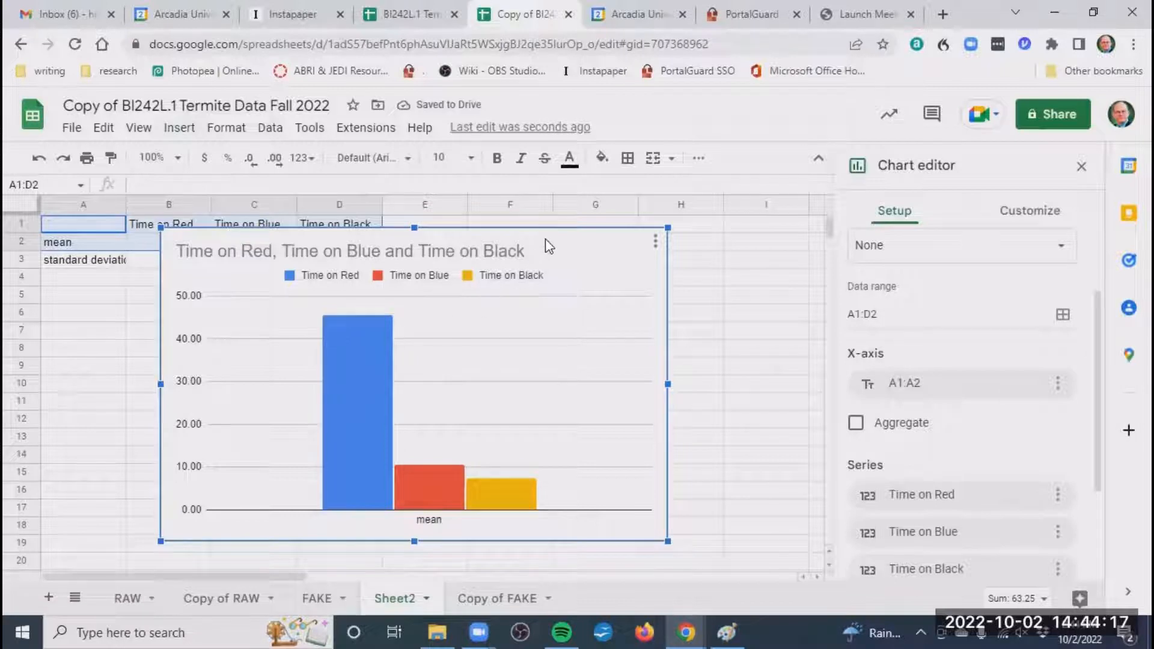
drag(521, 262, 515, 284)
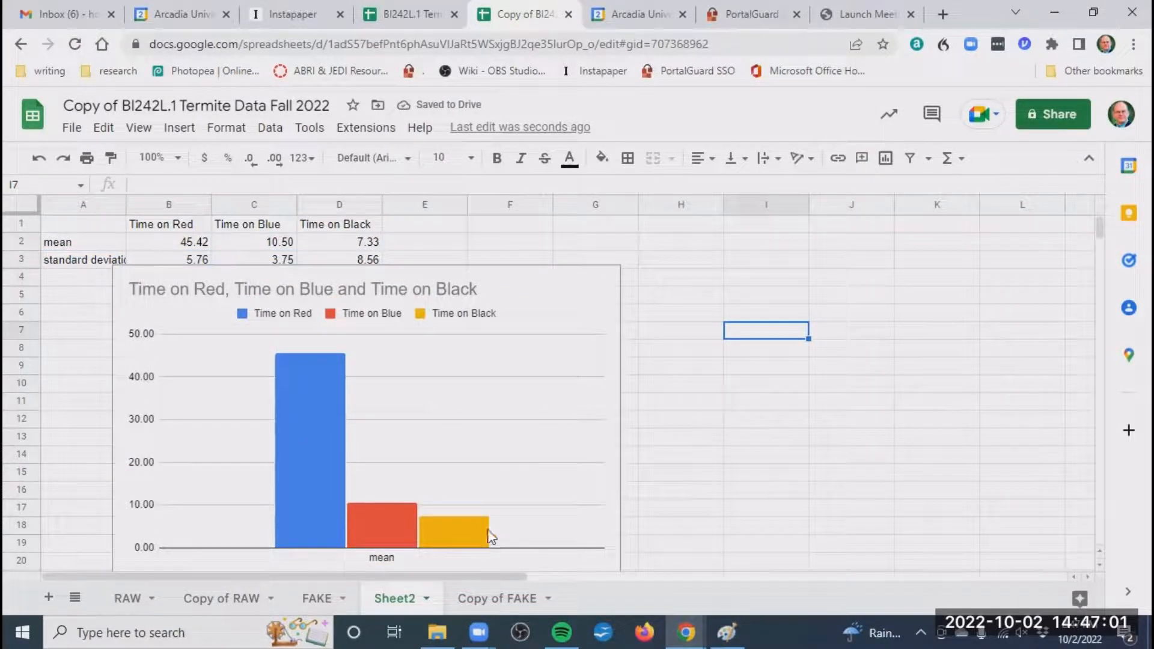
- Set the fill color of the Time on Red series to red
double_click(311, 410)
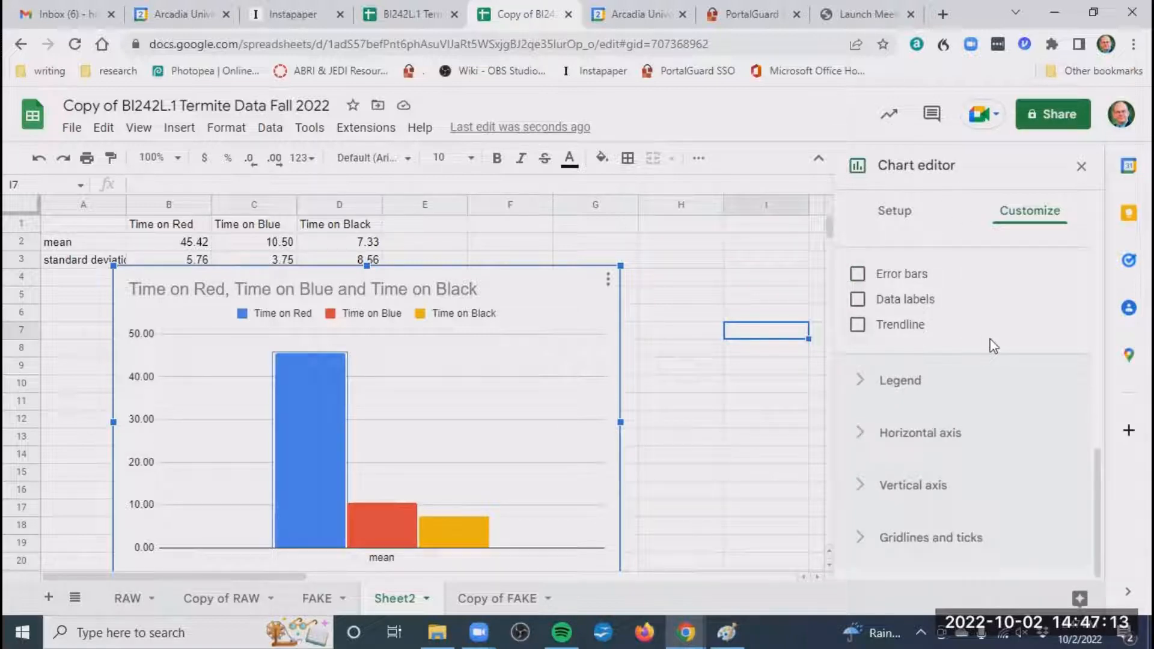
scroll(989, 340, up, 9)
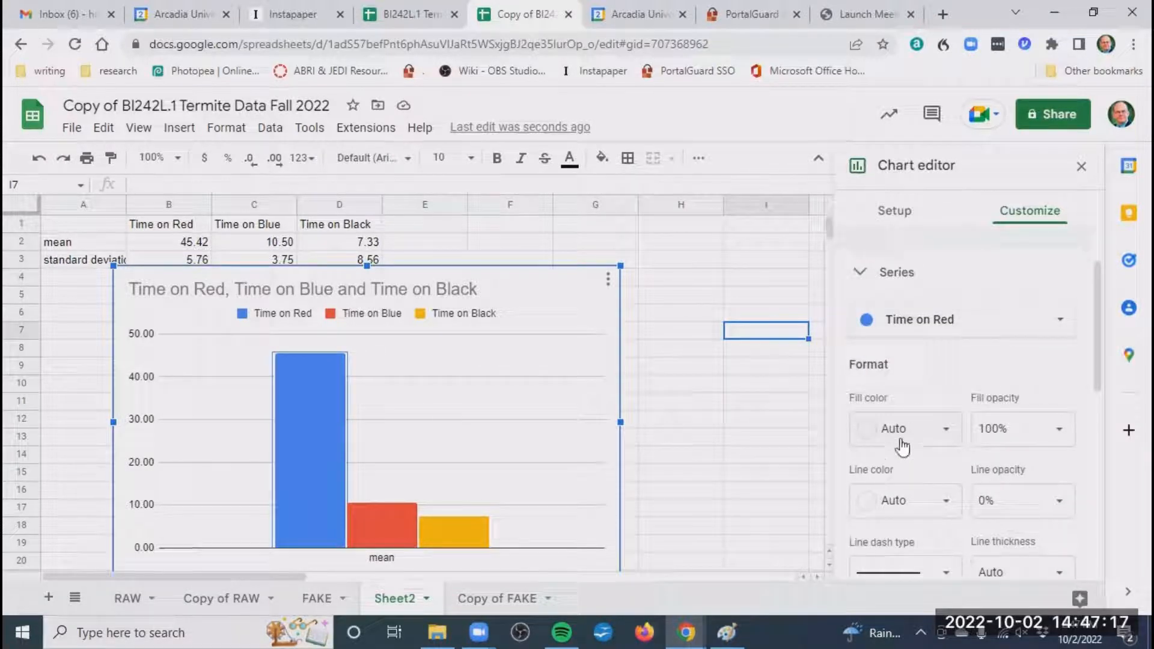
click(873, 434)
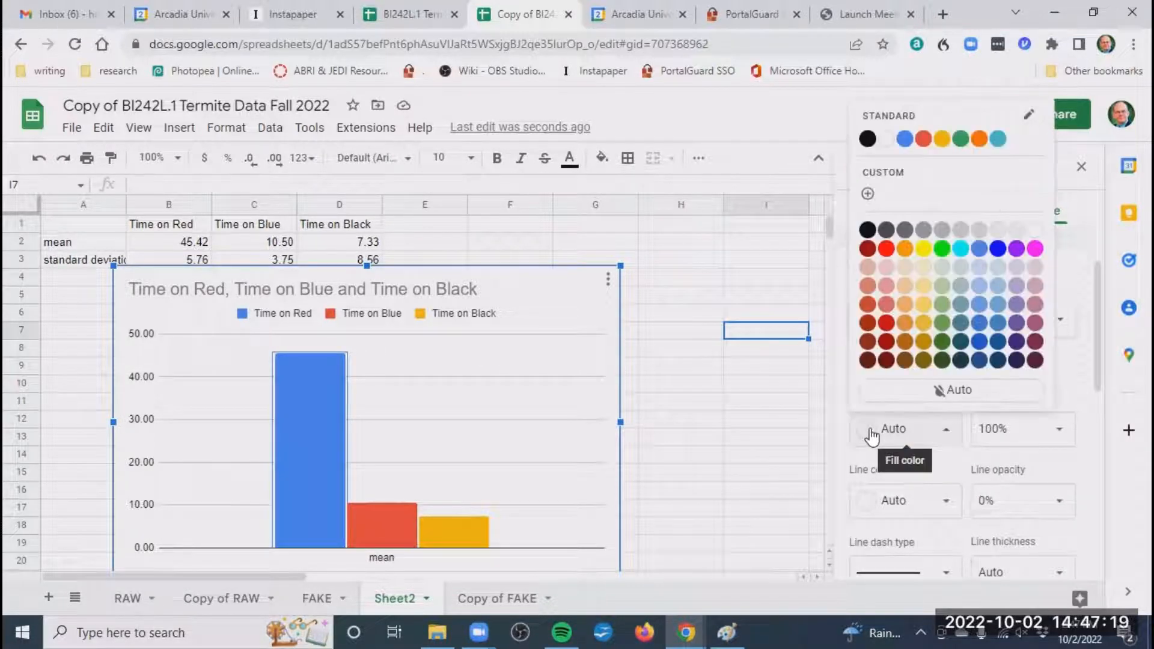
click(887, 251)
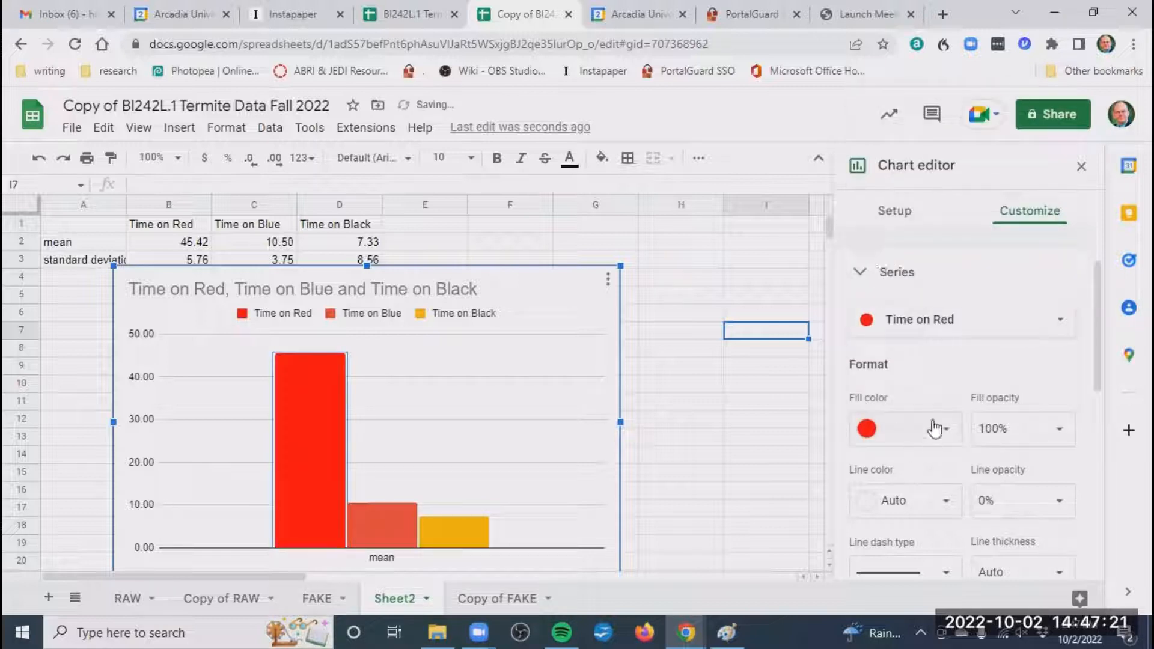
- Add error bars of type Constant with the value 5.76 to the Time on Red series
scroll(932, 416, down, 3)
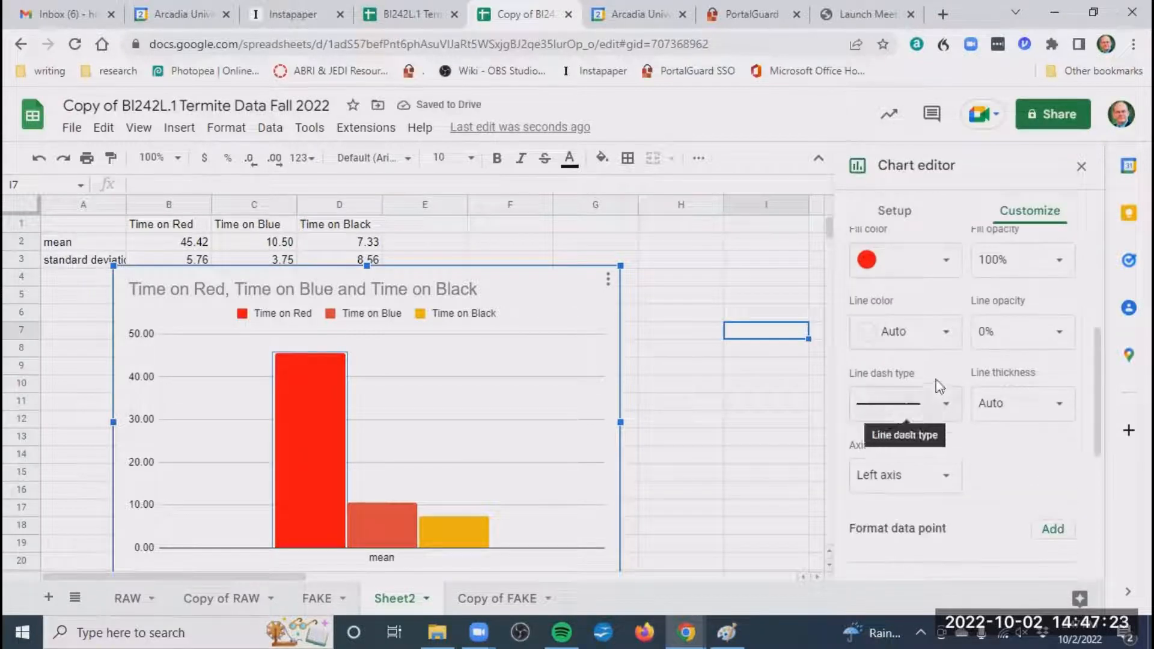
scroll(936, 385, down, 2)
scroll(938, 389, down, 3)
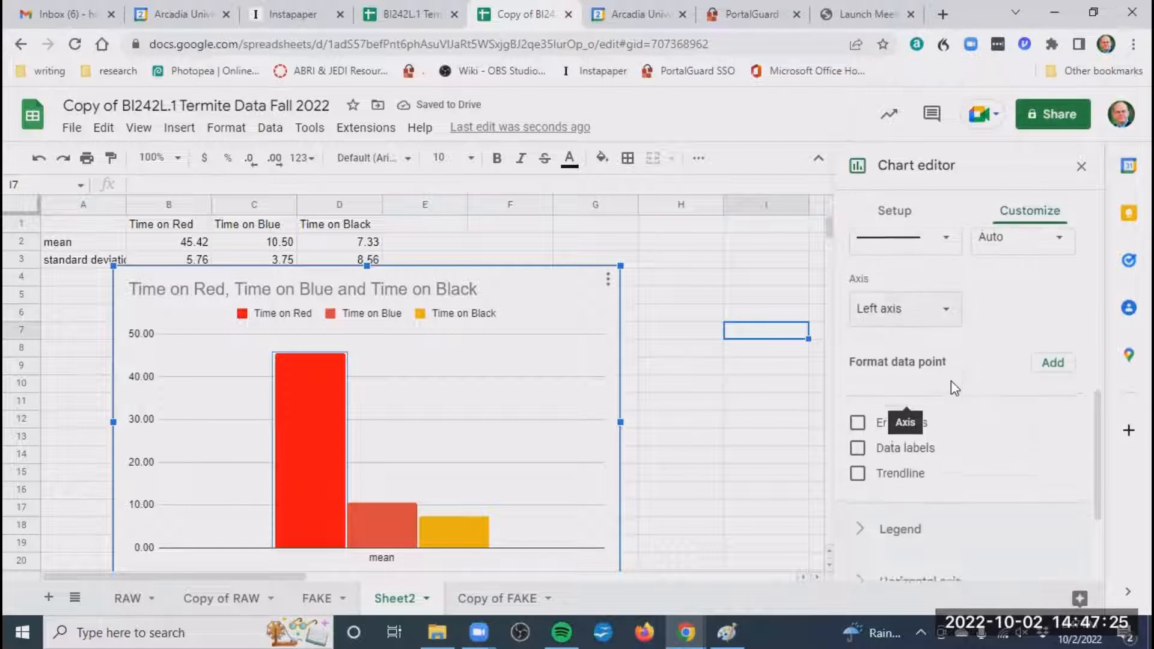
click(858, 337)
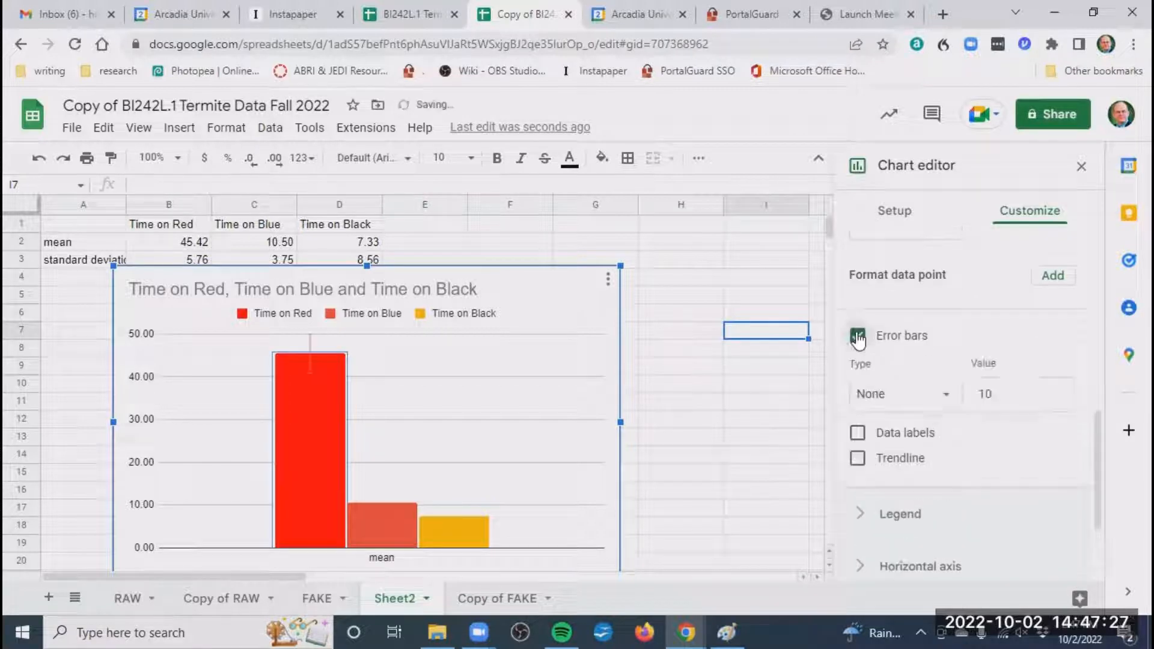
click(948, 401)
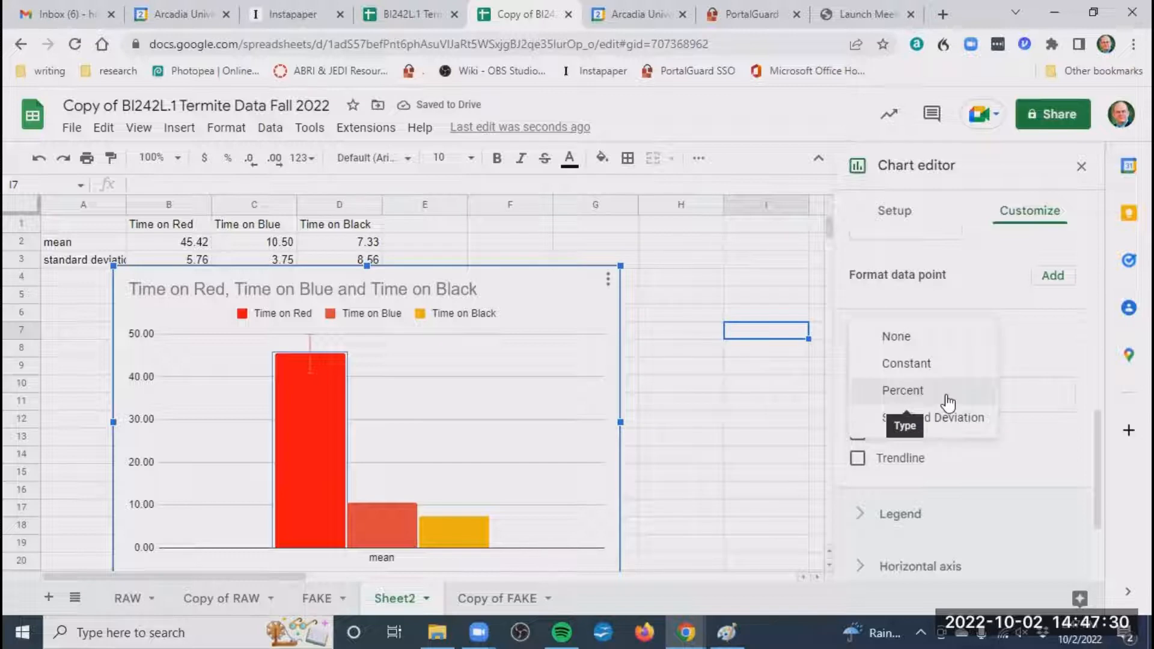
click(921, 368)
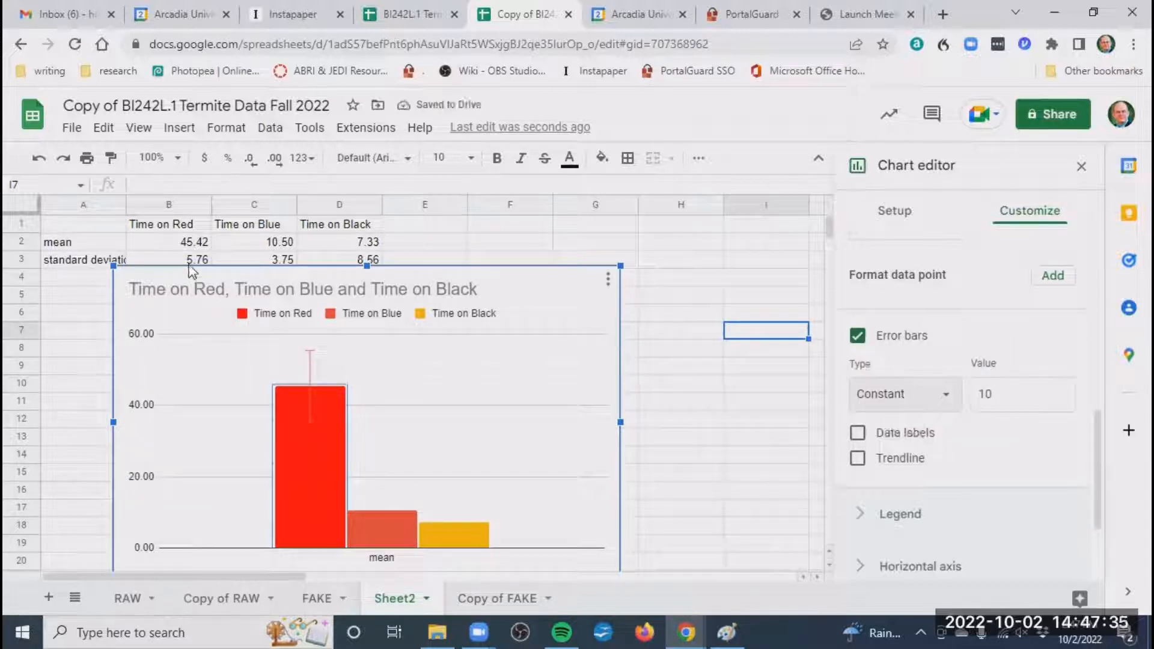
click(1010, 394)
text(5.76)
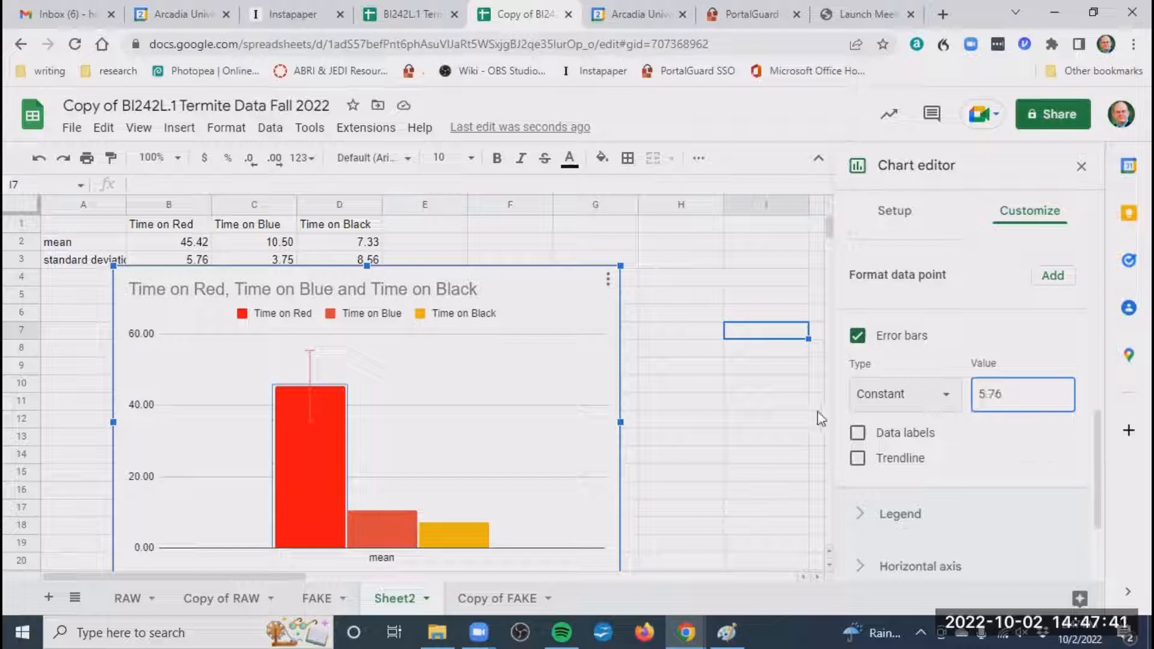
key(Return)
- Format the mean data point of the Time on Blue series with a blue fill
drag(1097, 445, 1095, 300)
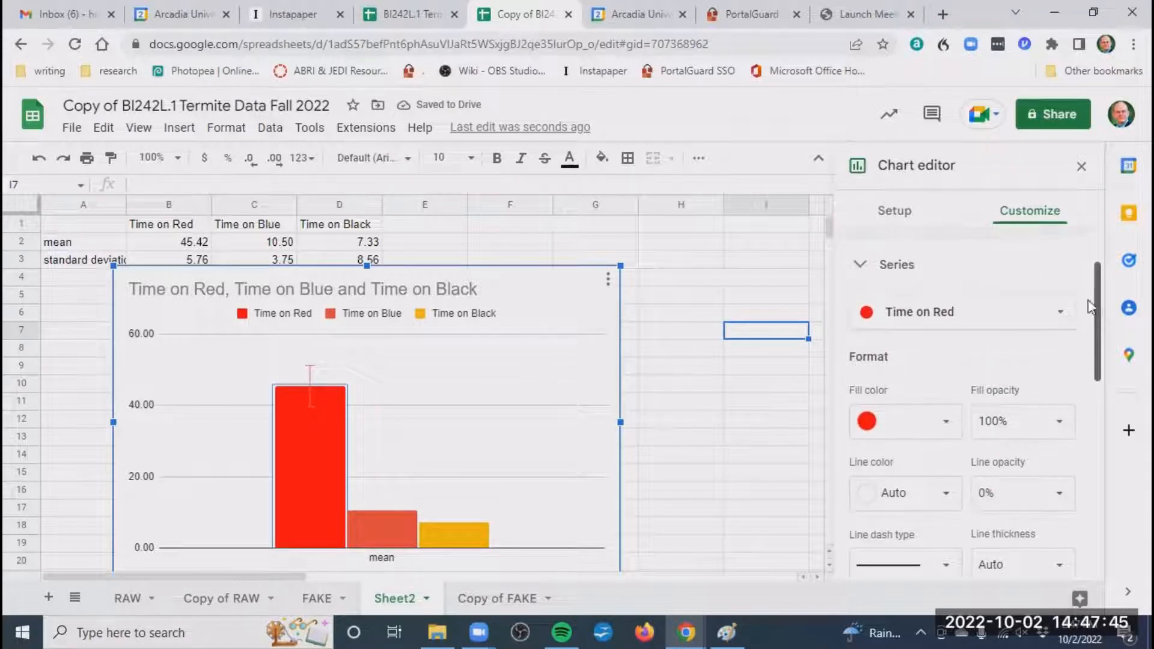
click(1057, 318)
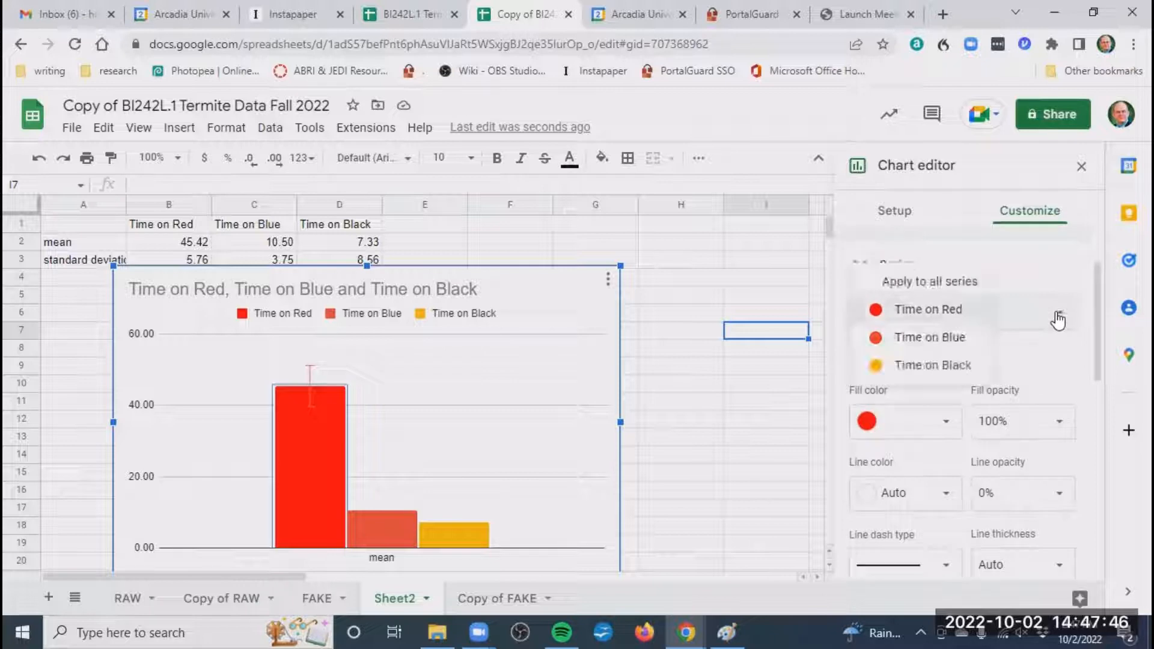
click(956, 340)
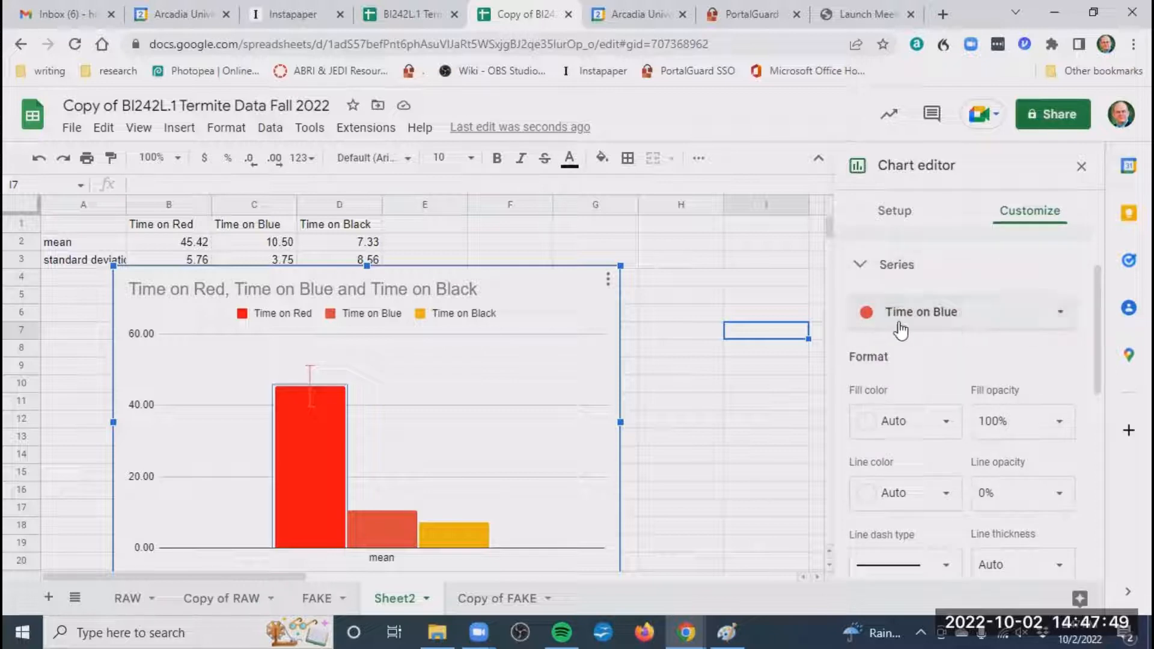
click(398, 522)
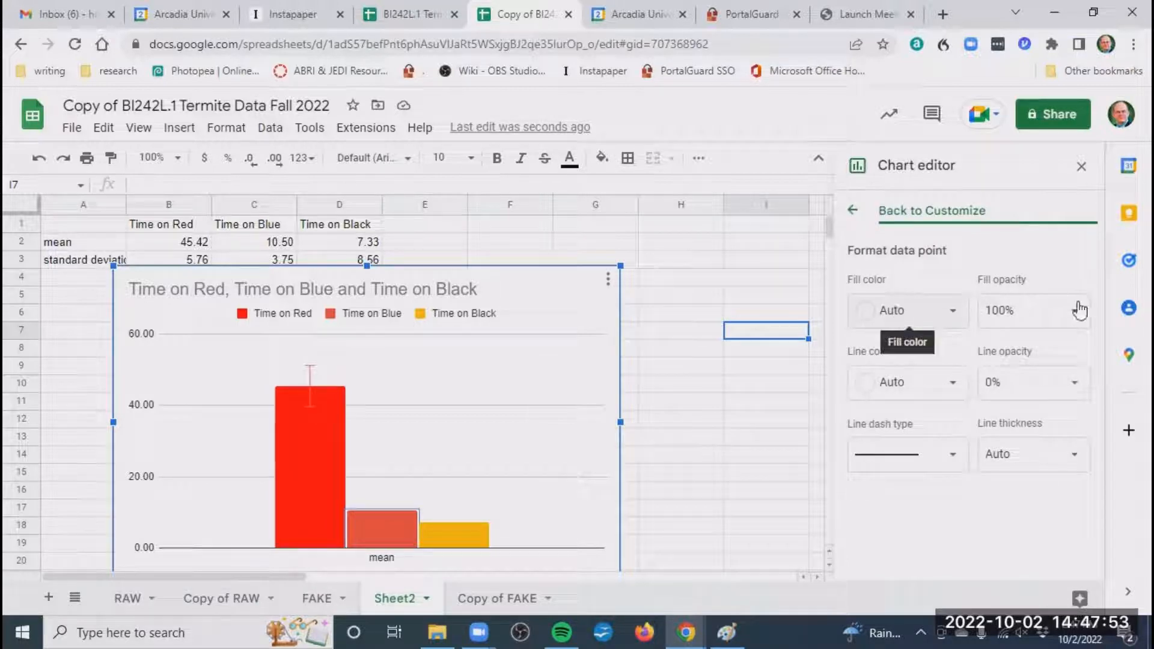
click(952, 310)
click(903, 370)
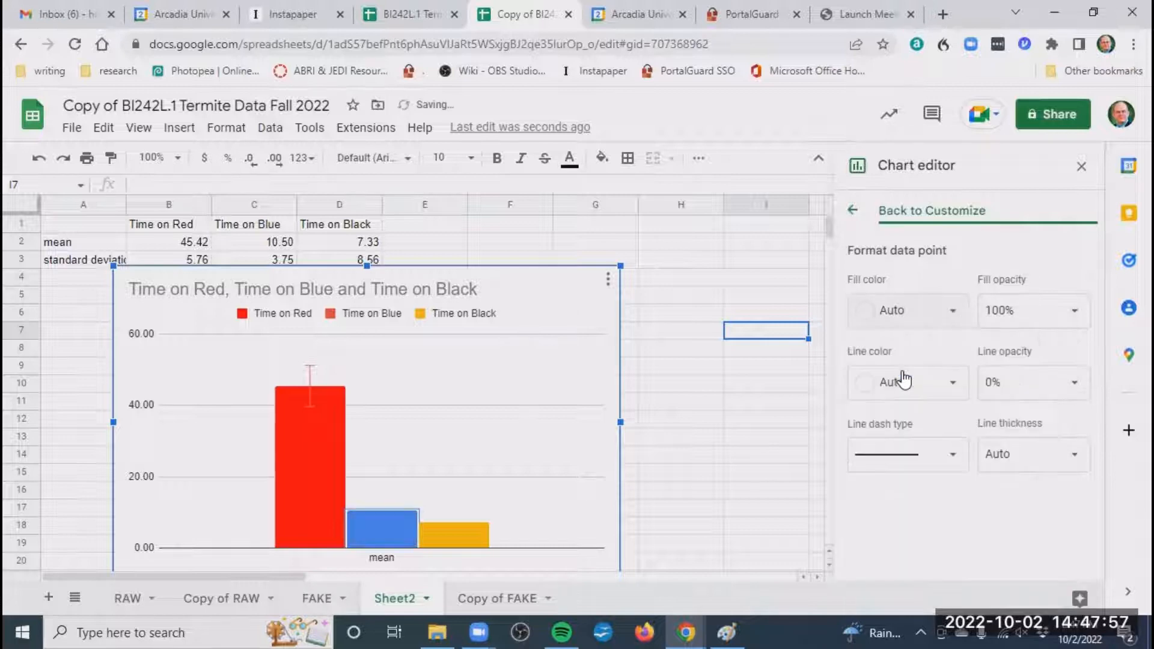
click(854, 210)
- Set the fill color of the whole Time on Blue series to the standard blue so its legend matches
click(945, 414)
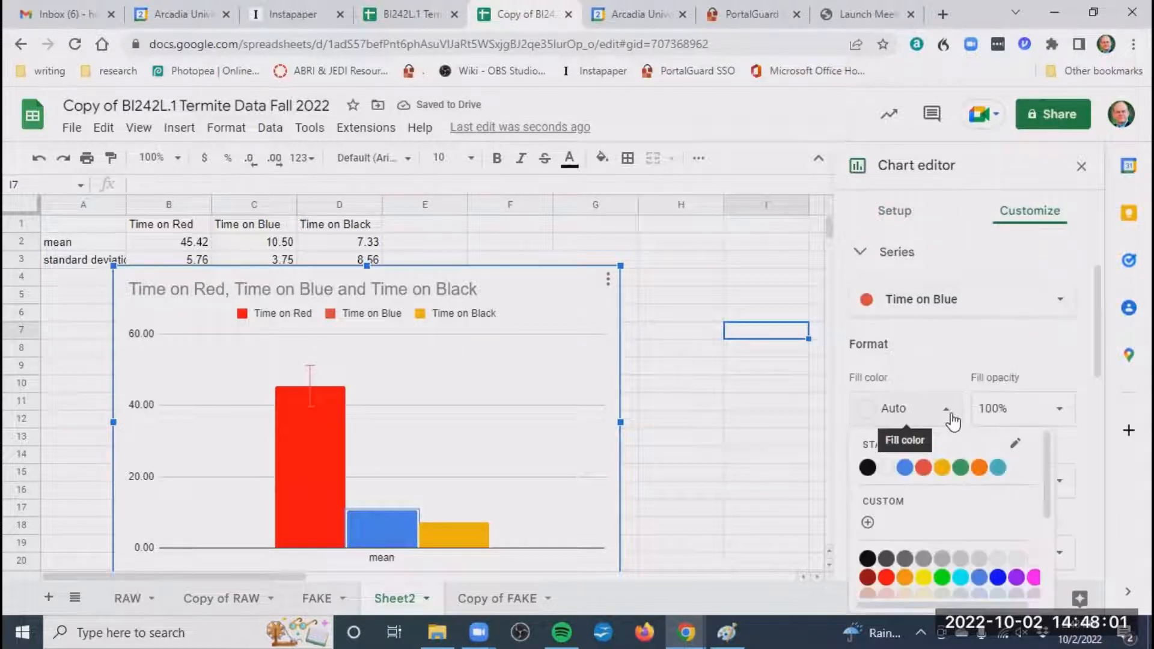
click(974, 301)
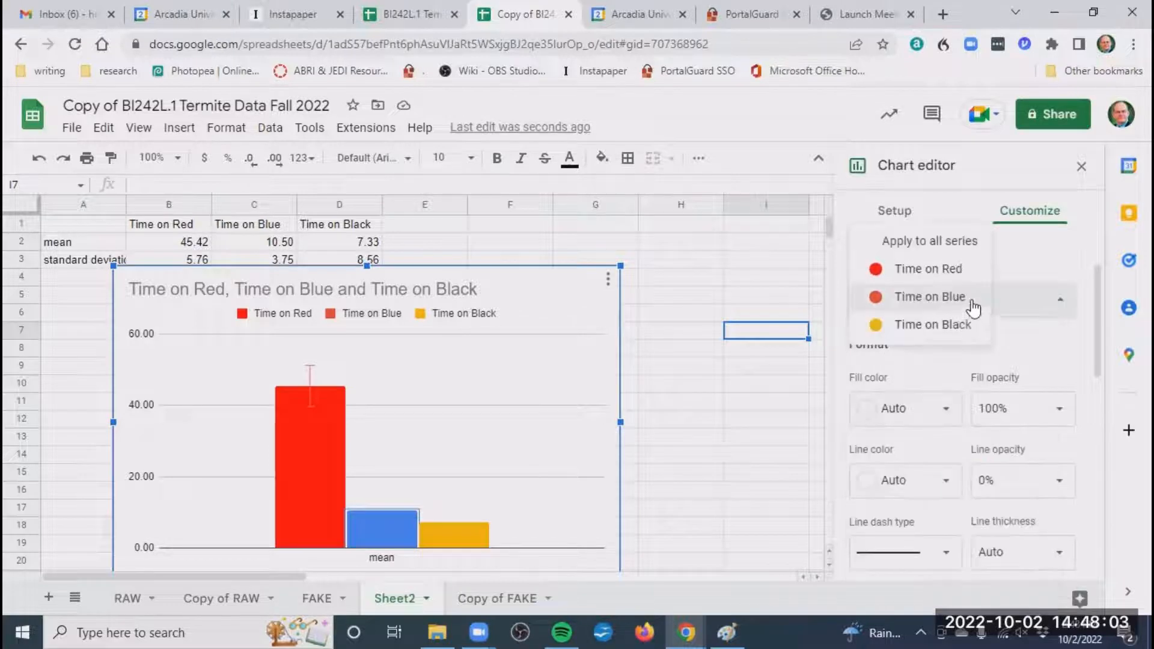
click(972, 300)
click(949, 412)
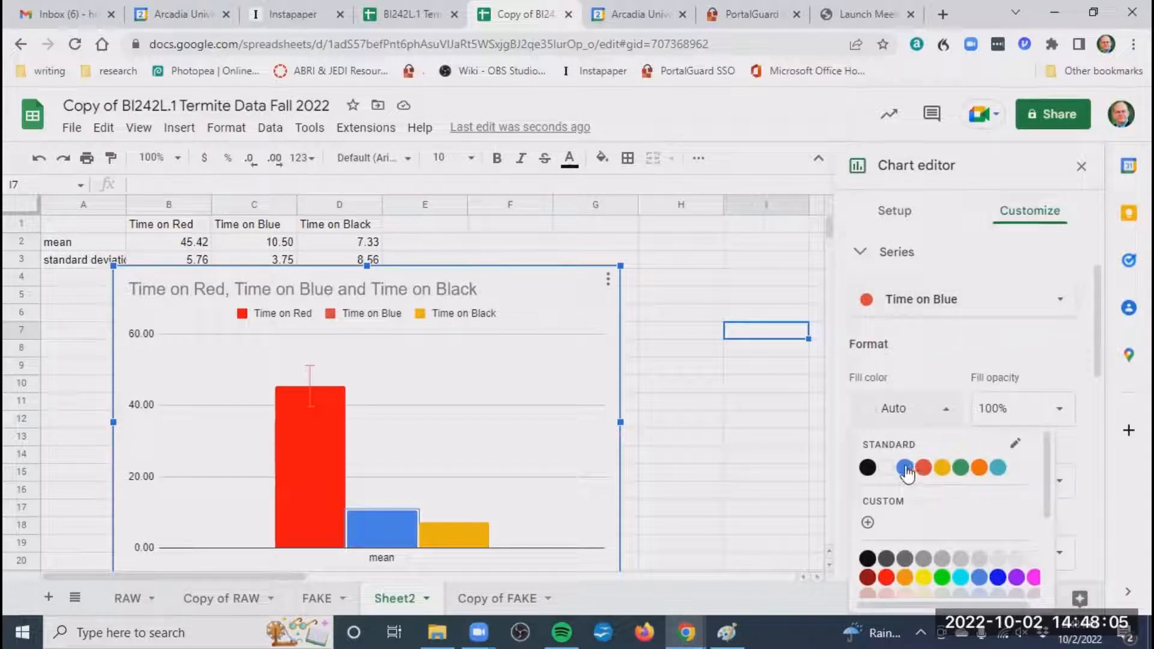
click(907, 468)
- Add error bars of type Constant with the value 3.75 to the Time on Blue series
scroll(914, 348, down, 4)
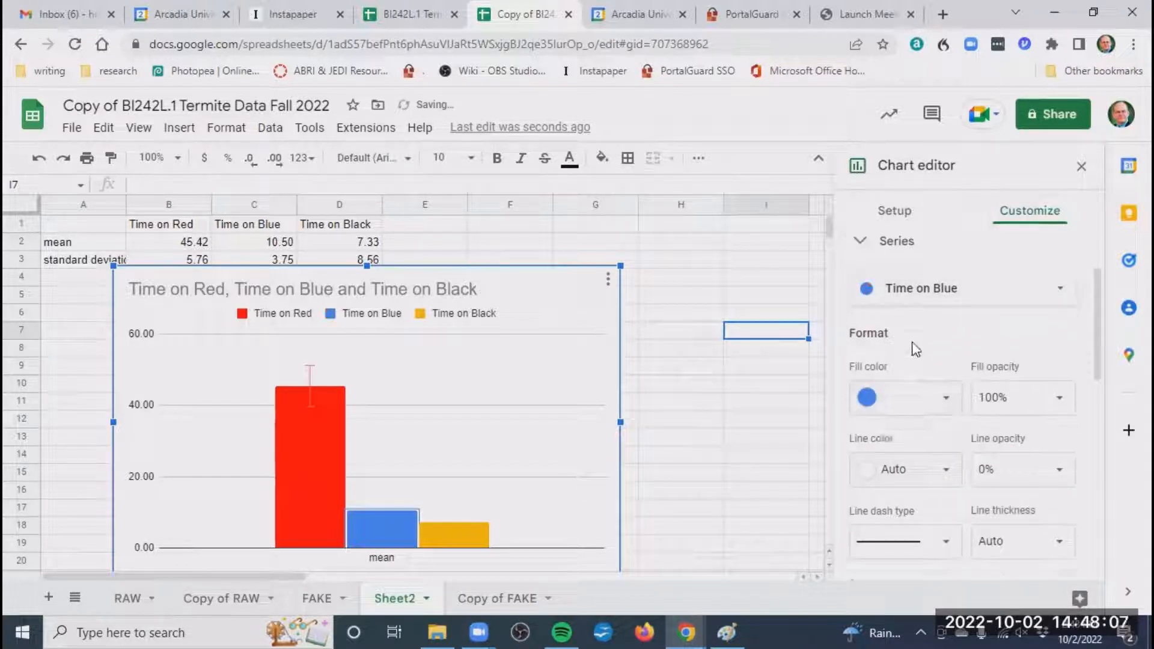
scroll(907, 342, down, 5)
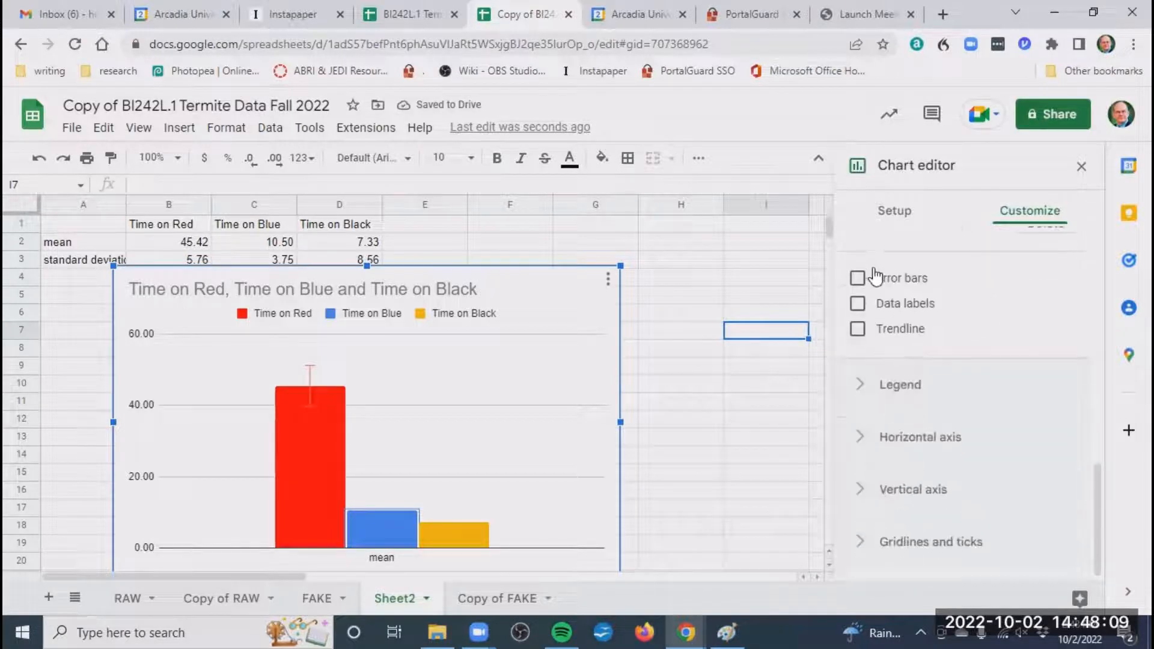
click(858, 279)
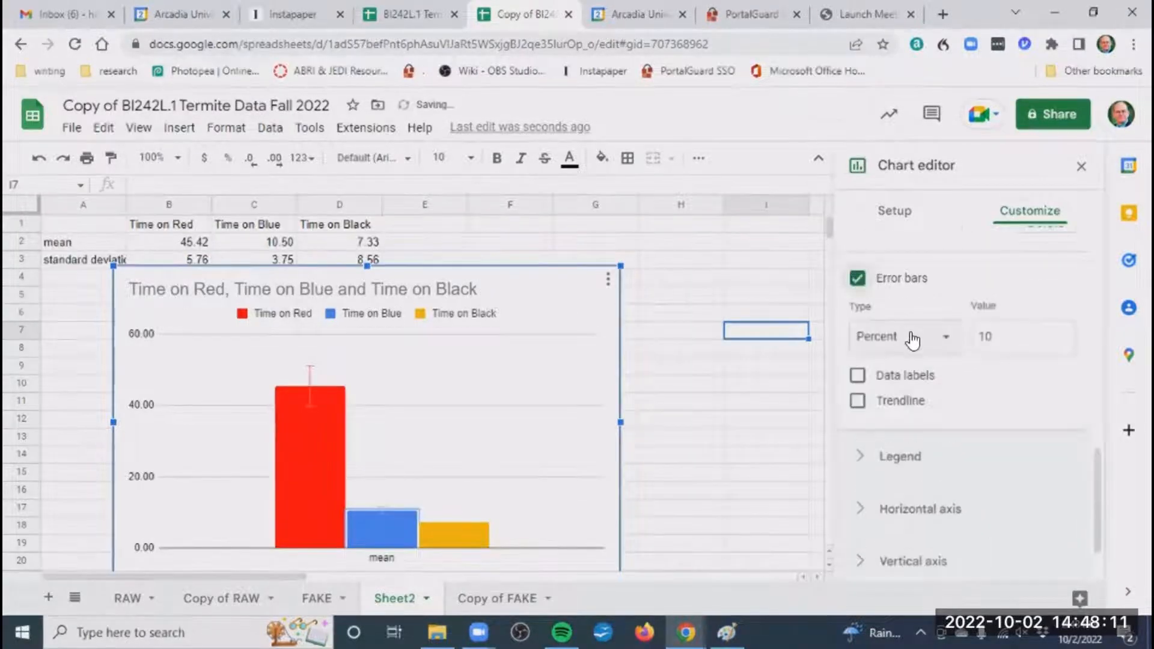
click(942, 349)
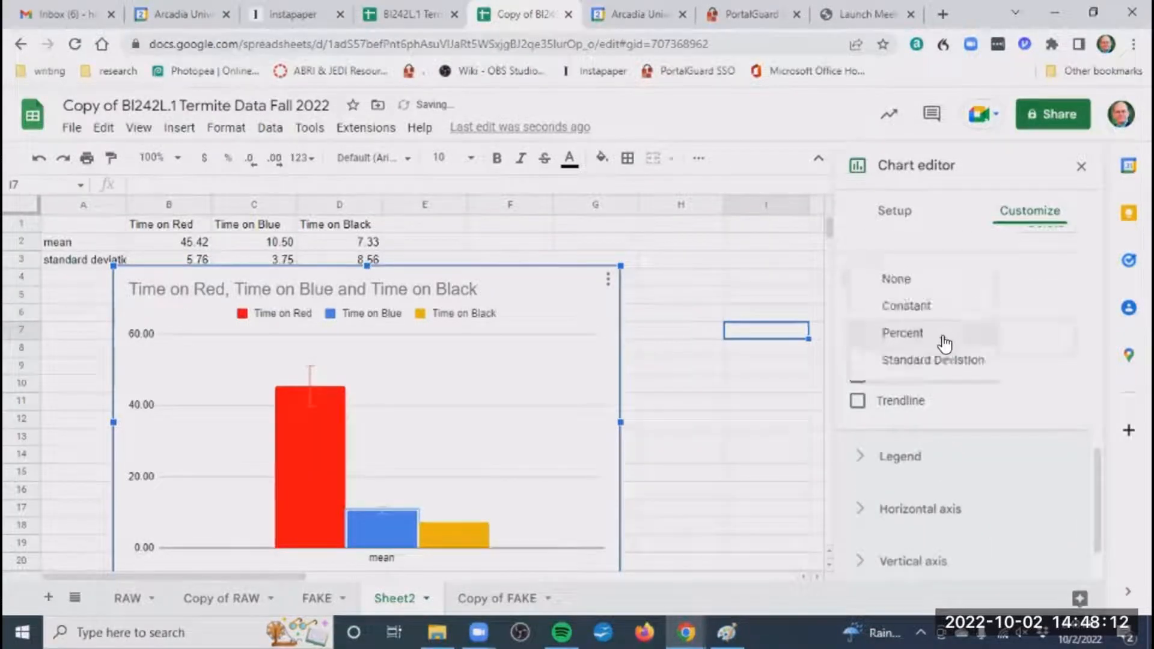
click(920, 305)
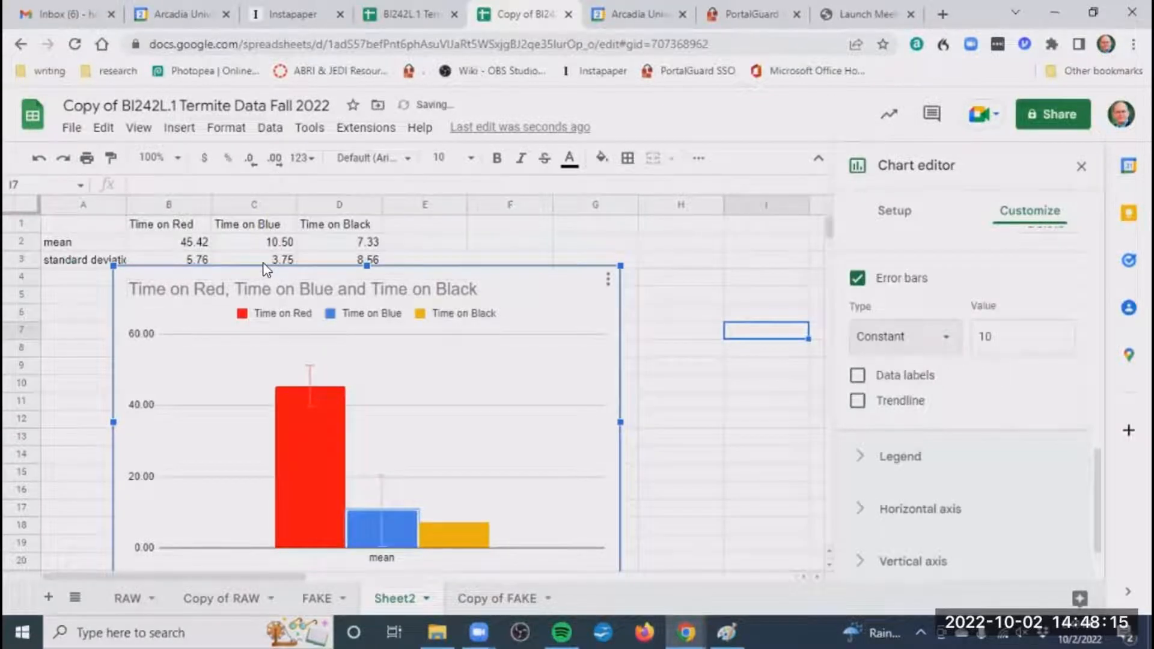
double_click(990, 336)
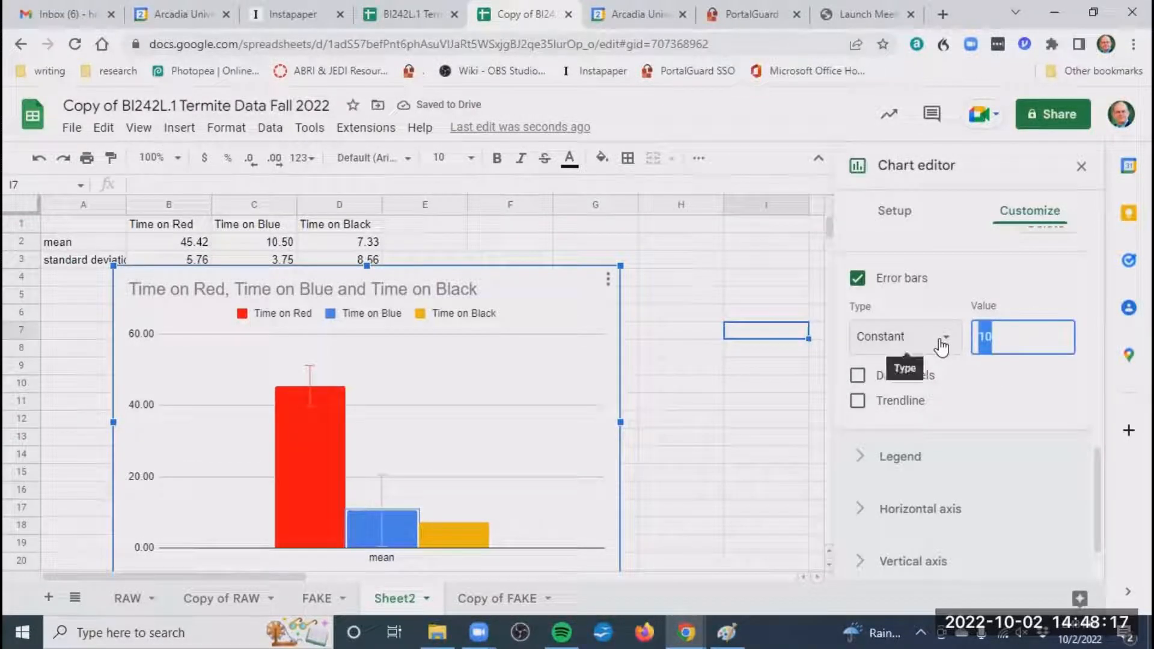
text(3.)
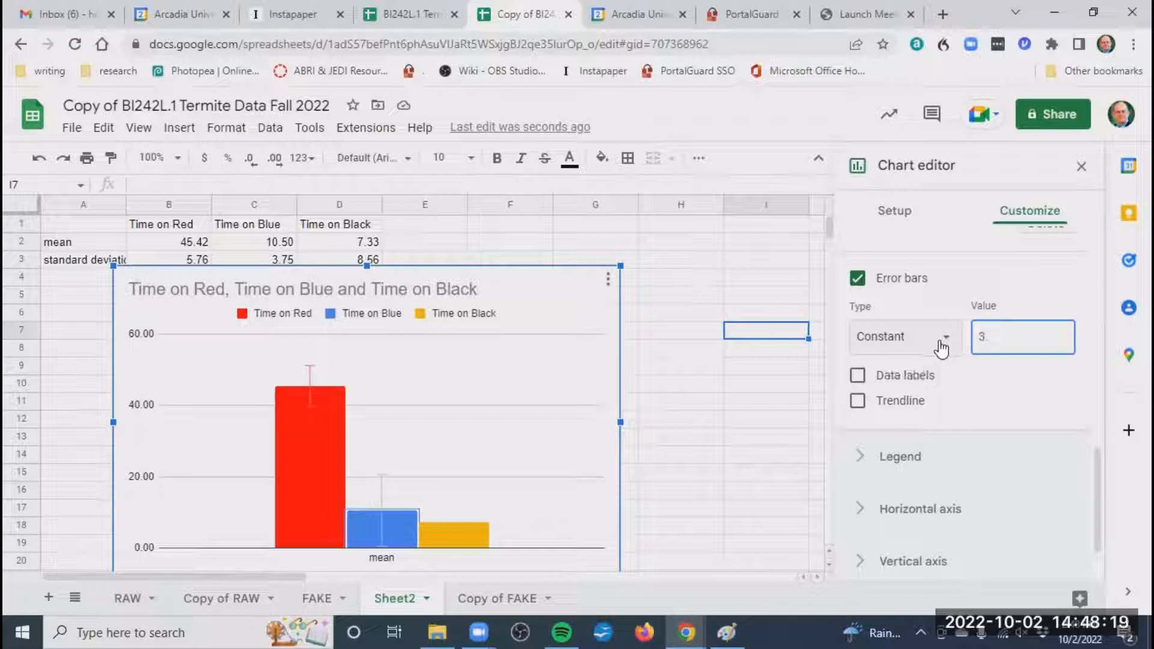
text(75)
- Switch to the Time on Black series and set its fill color to black
scroll(1087, 359, up, 2)
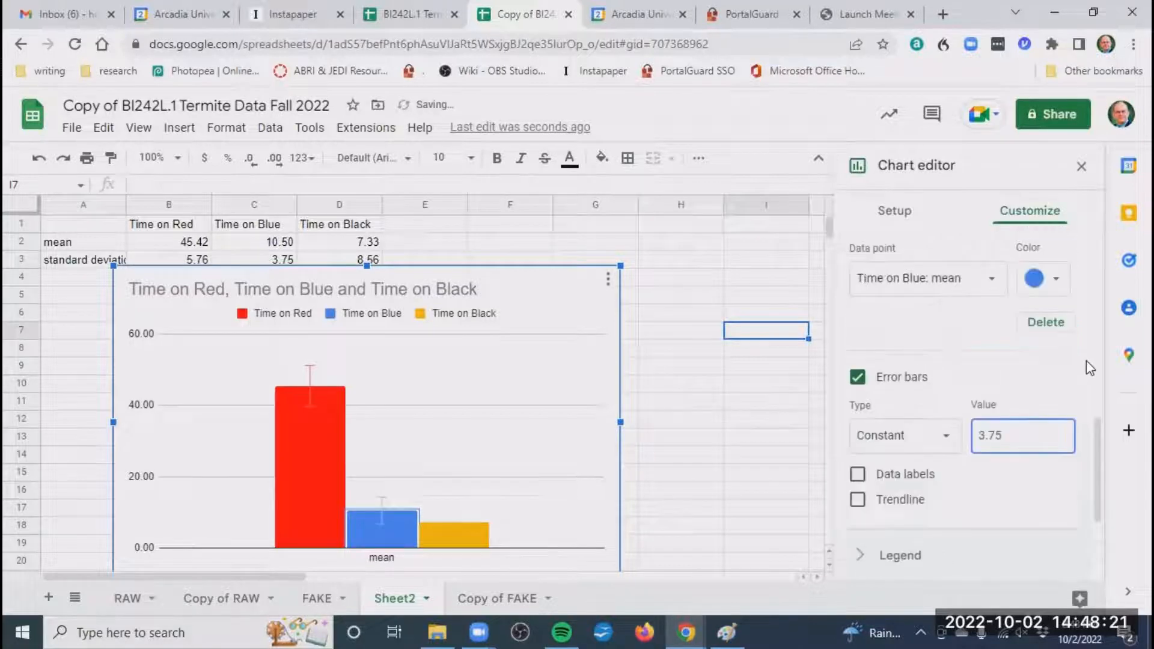
scroll(1087, 364, up, 5)
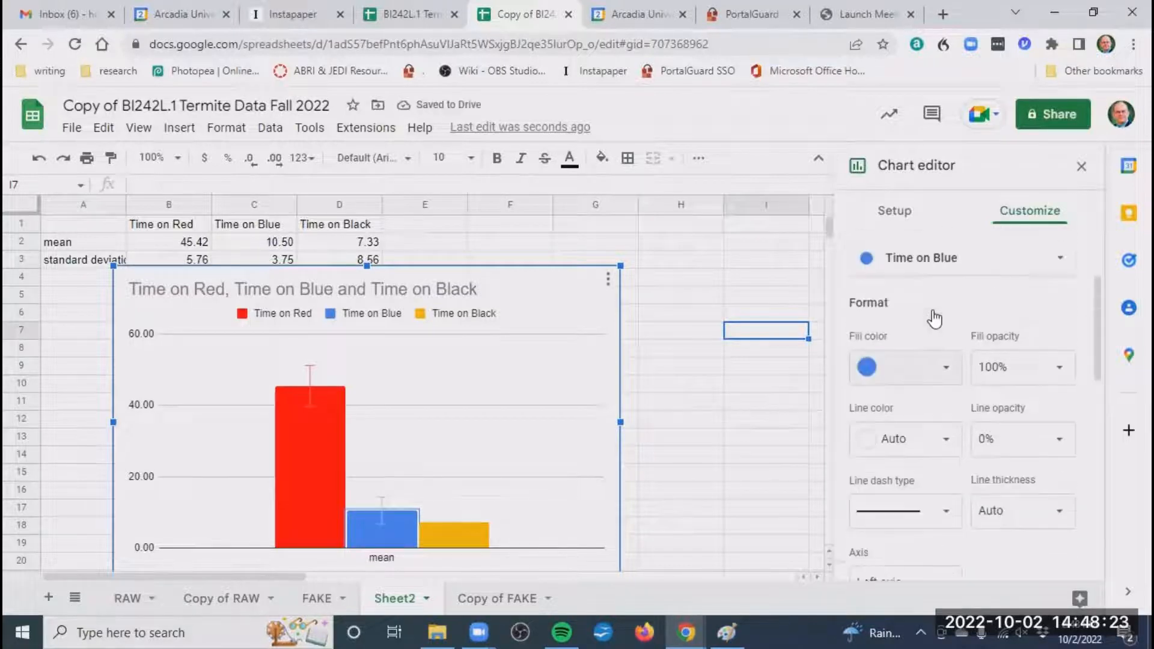
scroll(962, 310, up, 1)
click(979, 303)
click(972, 326)
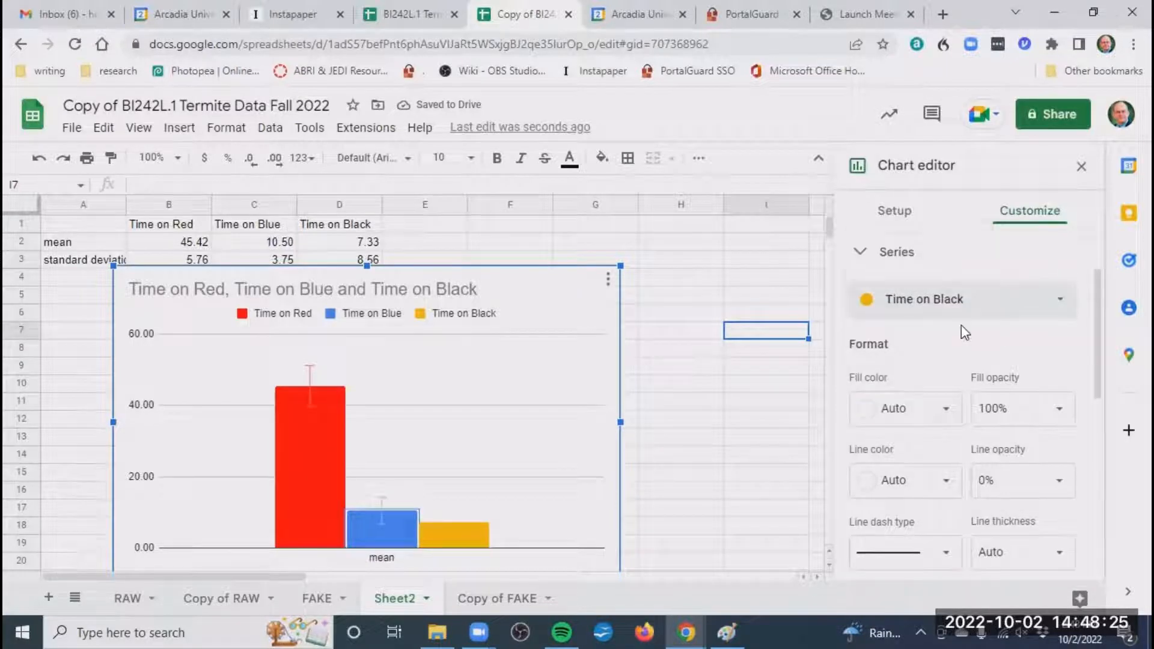
click(949, 413)
click(869, 476)
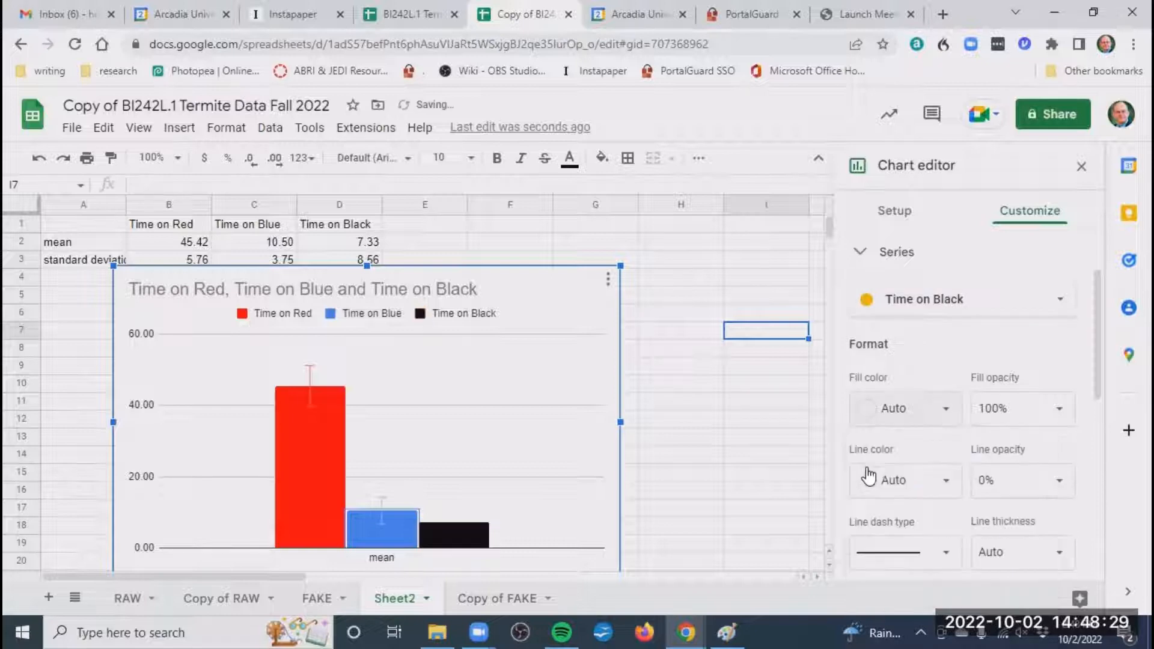
- Add error bars of type Constant to the Time on Black series
scroll(928, 423, down, 5)
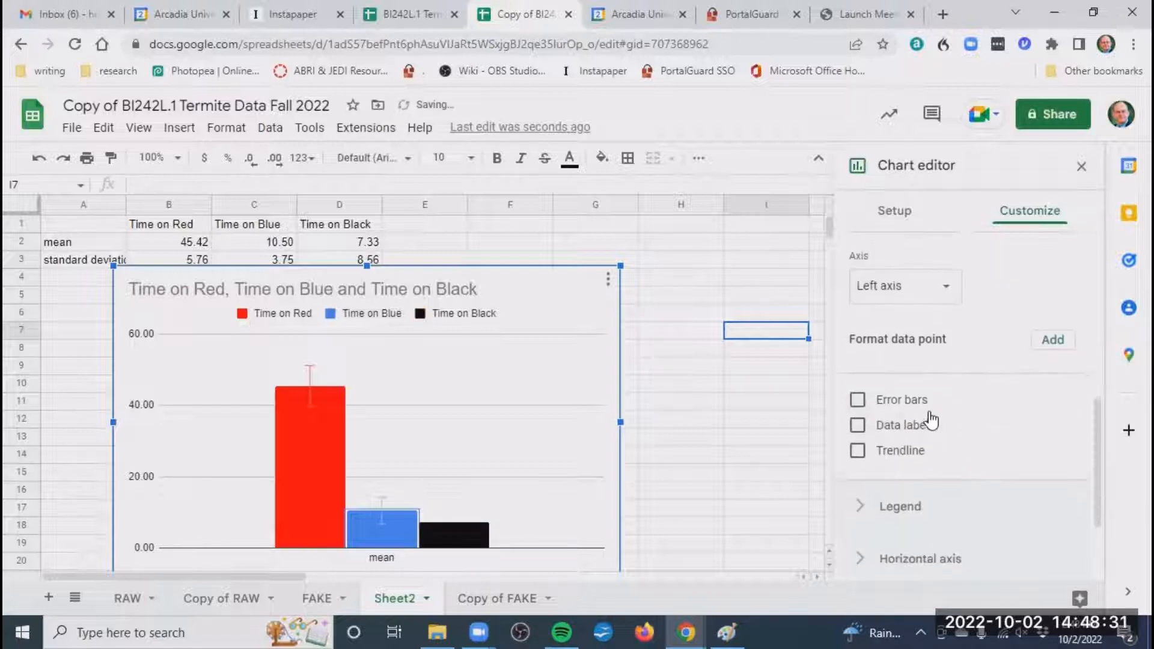
scroll(932, 421, down, 2)
click(858, 315)
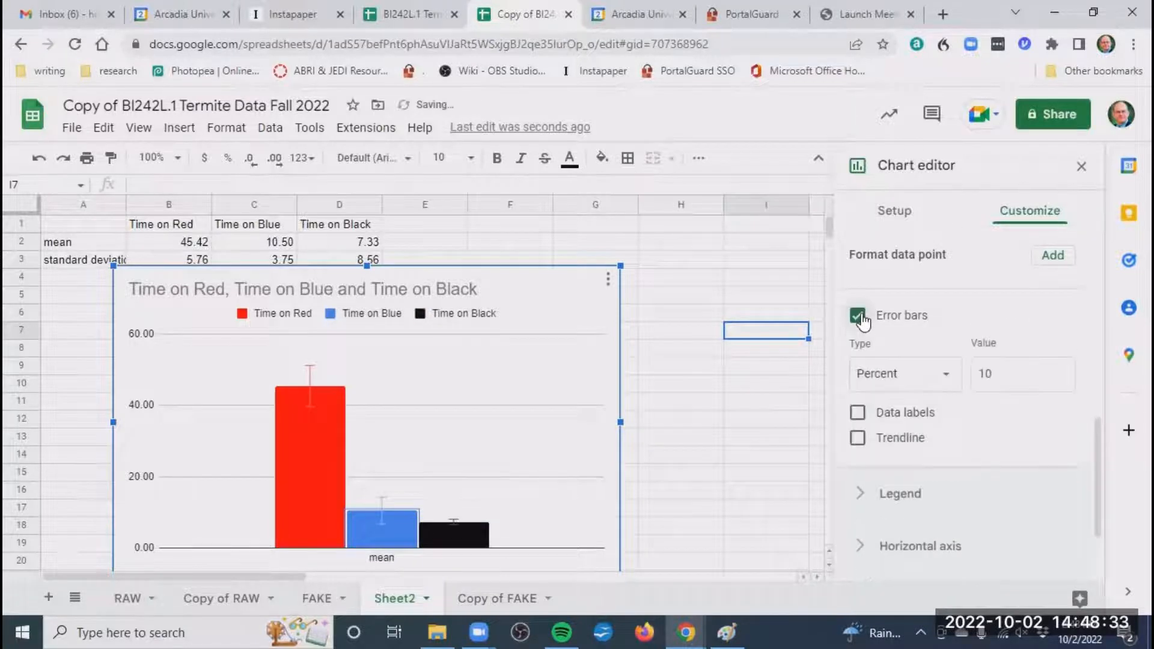
click(947, 379)
click(940, 346)
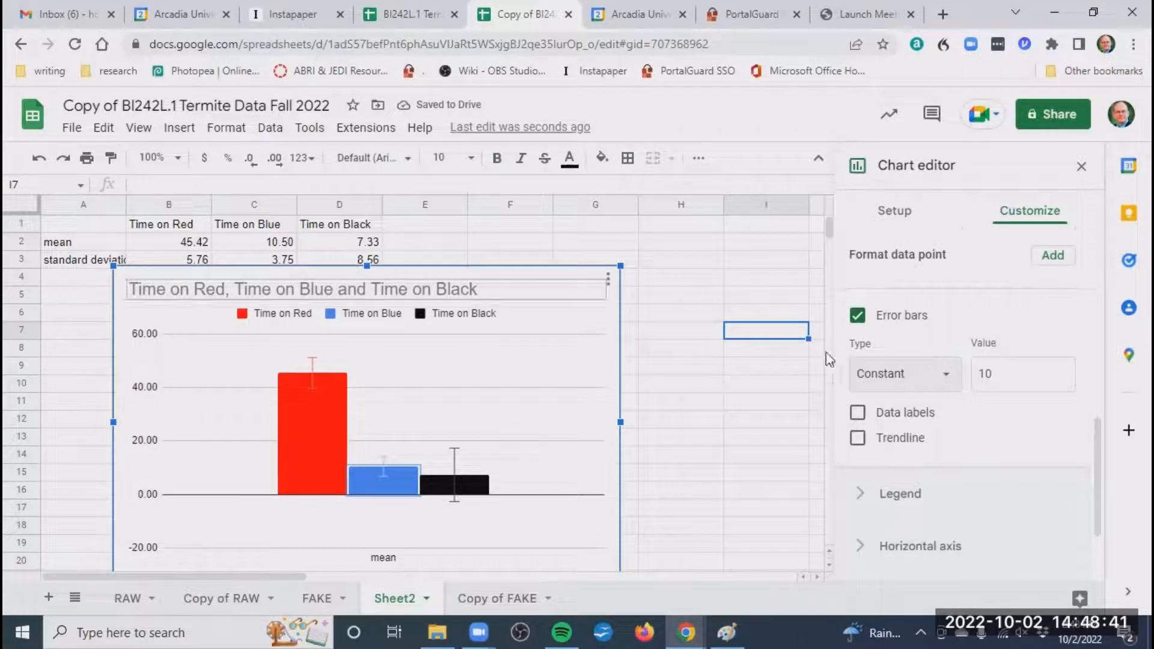
- Set the Time on Black error bar value to 8.56 and leave chart editing
drag(999, 374, 968, 381)
text(8)
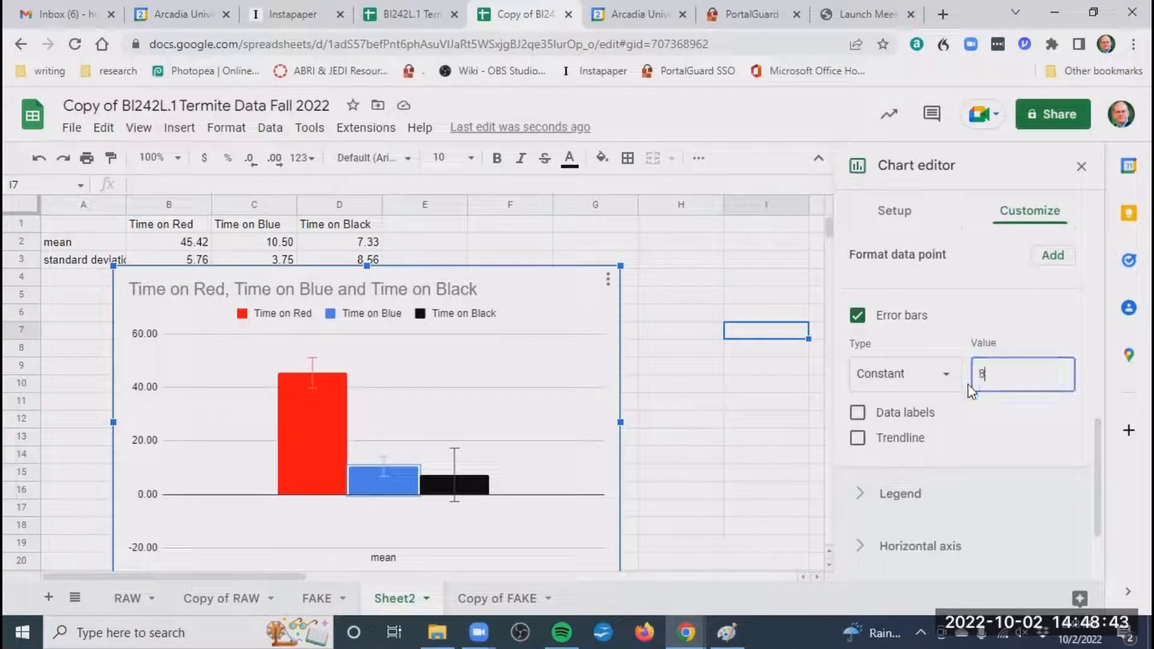
text(.6)
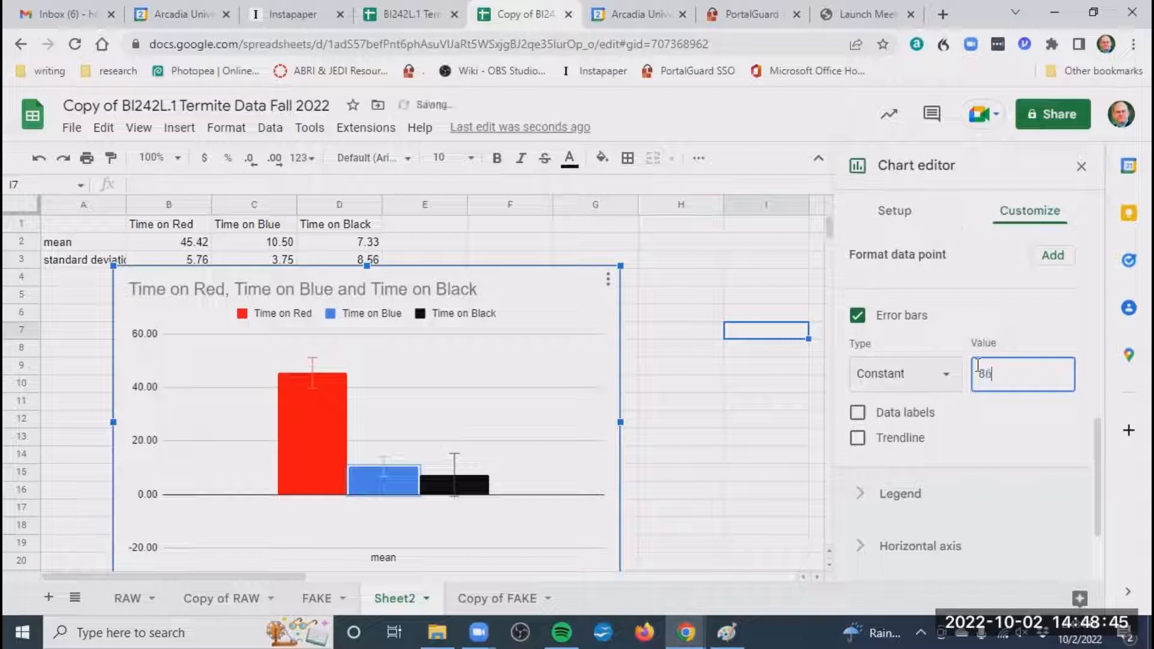
drag(993, 376, 988, 377)
text(56)
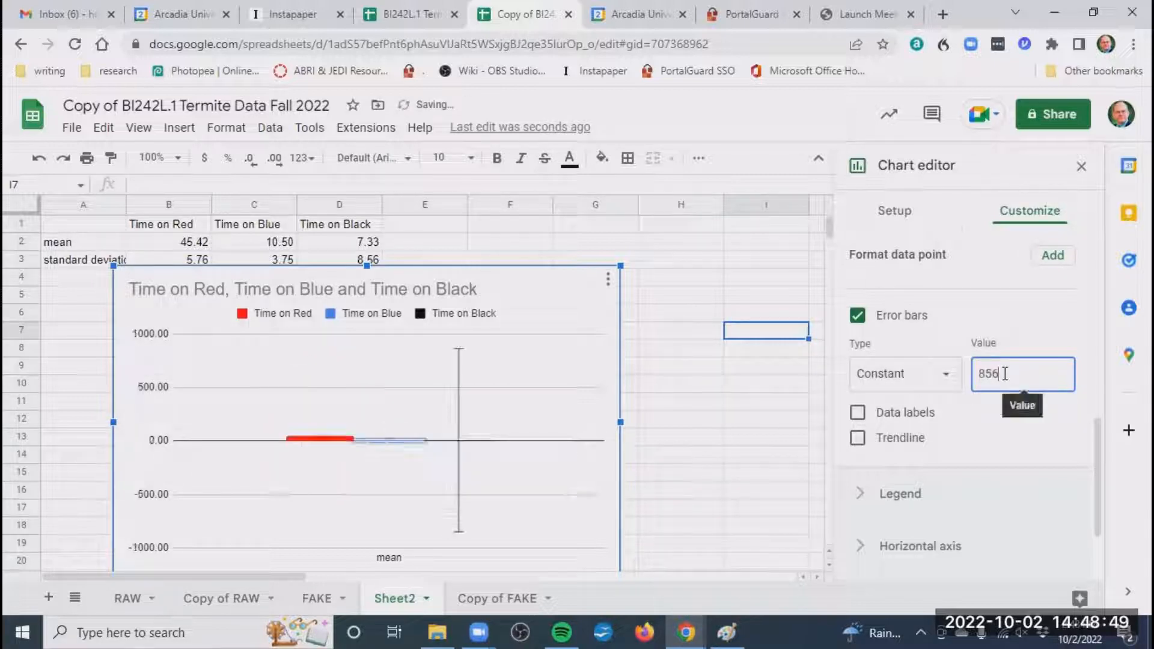
key(BackSpace)
key(BackSpace)
key(BackSpace)
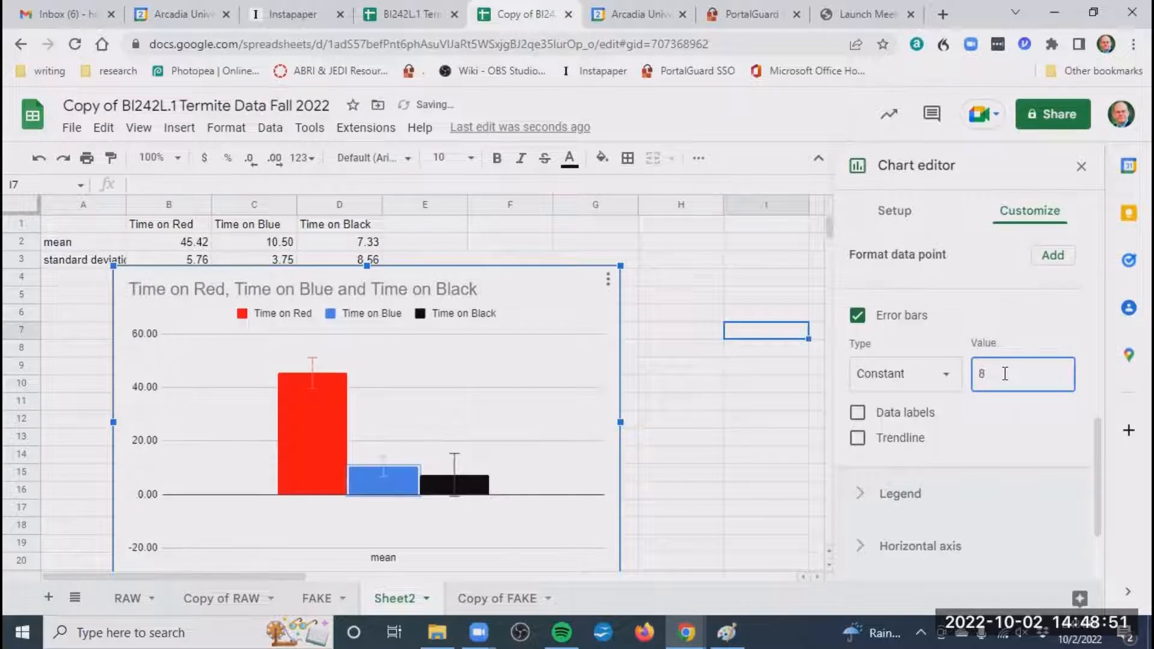
text(.56)
click(814, 424)
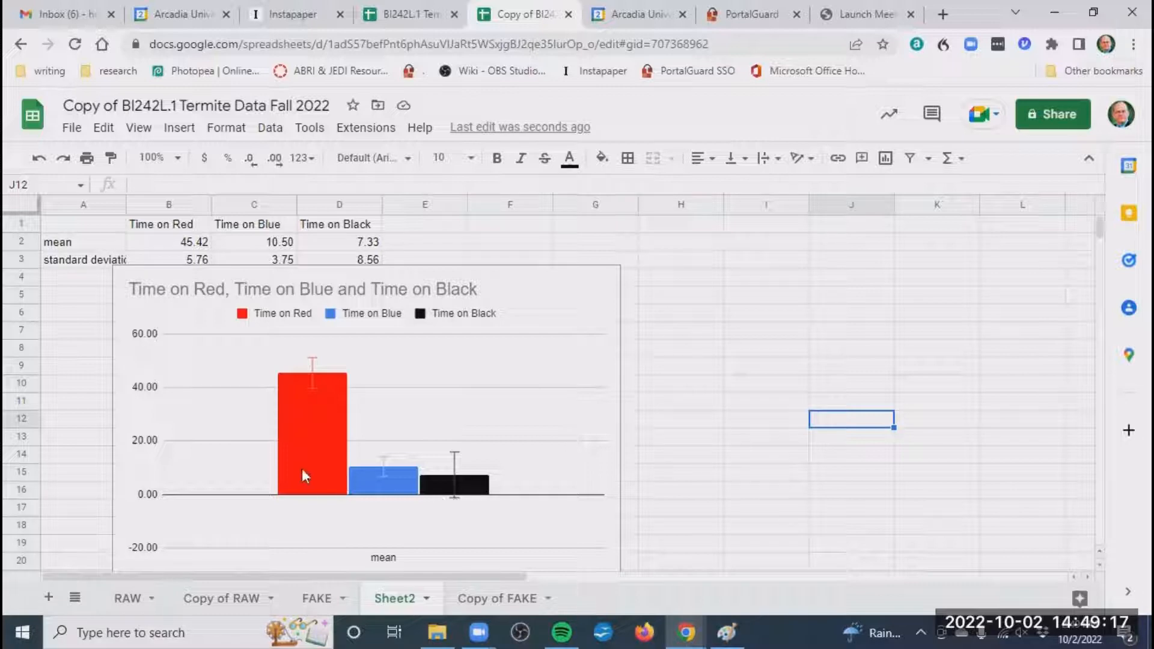
- Set the minimum of the chart's vertical axis to 0 and leave chart editing
click(146, 446)
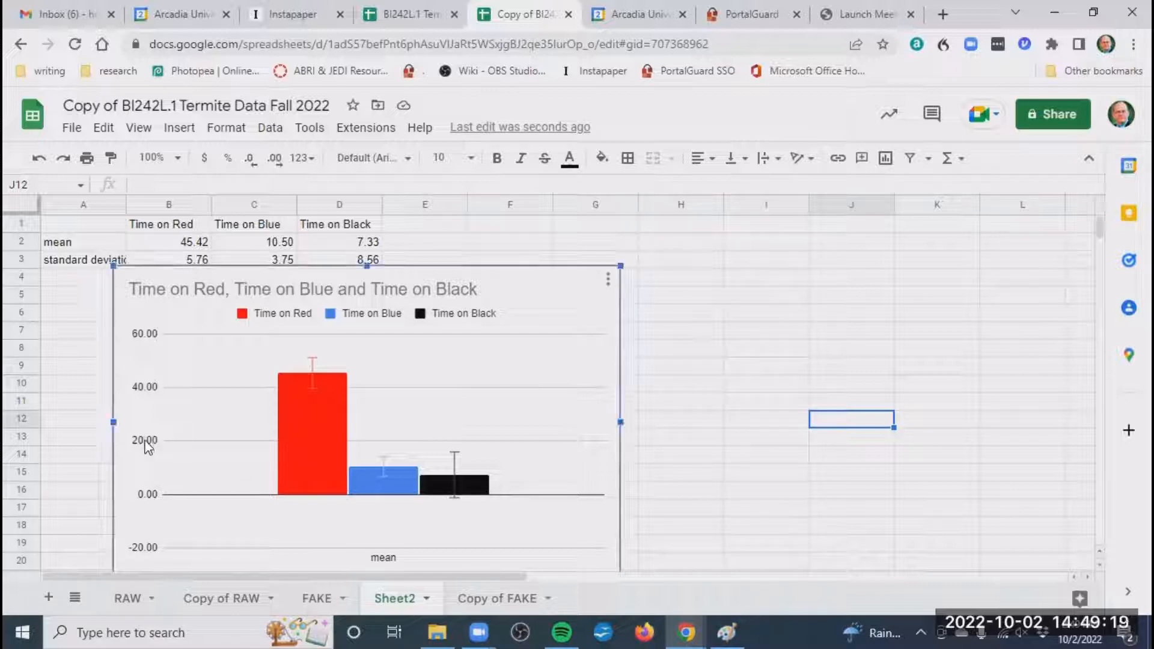
right_click(144, 445)
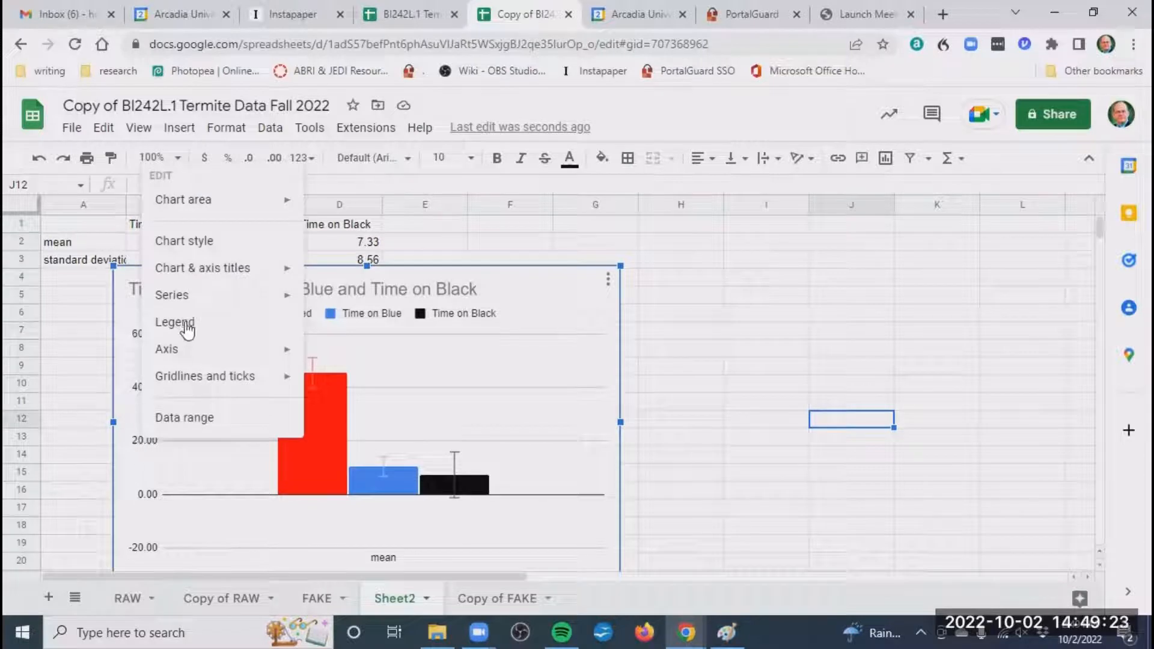
mouse_move(229, 281)
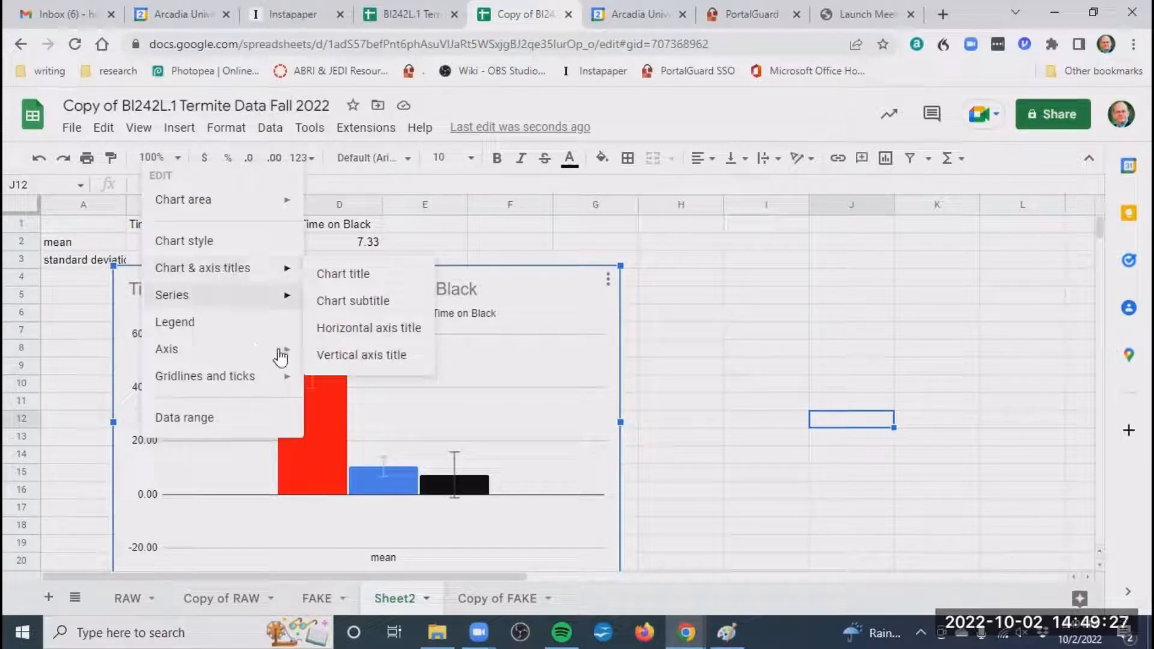
mouse_move(281, 355)
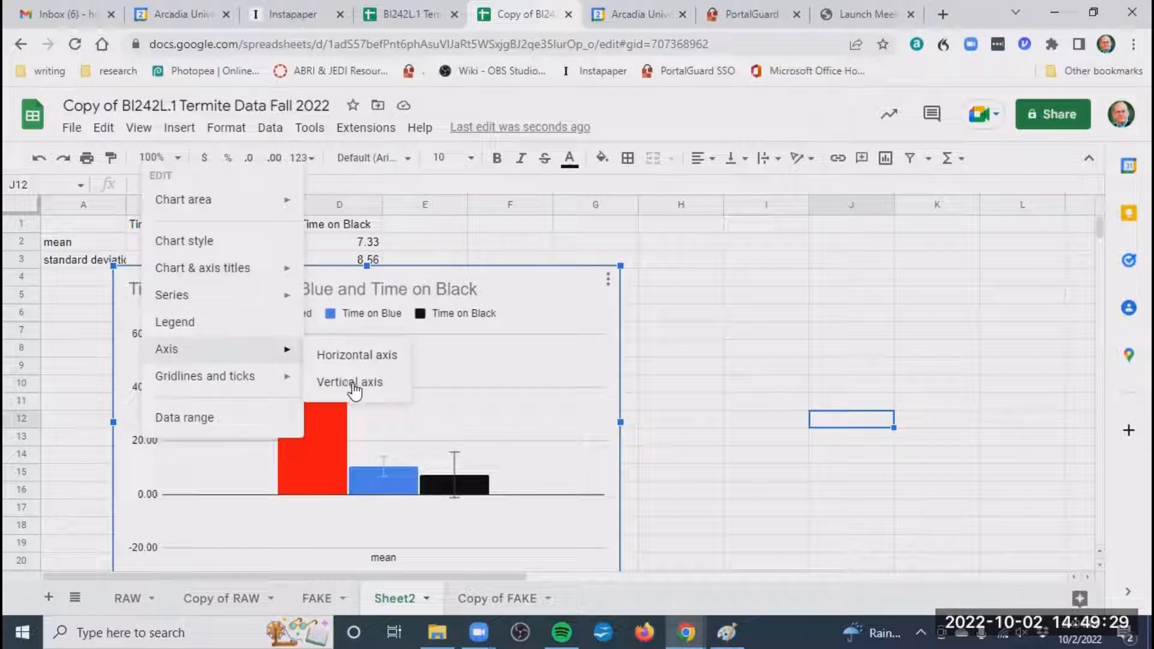
click(354, 384)
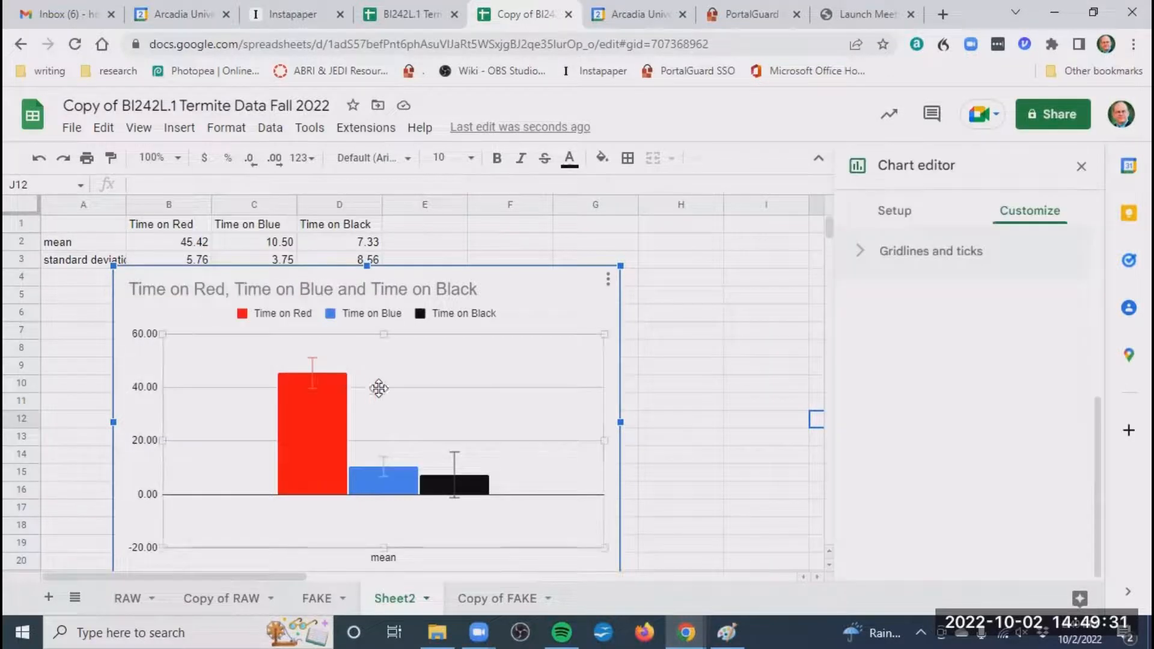
click(945, 460)
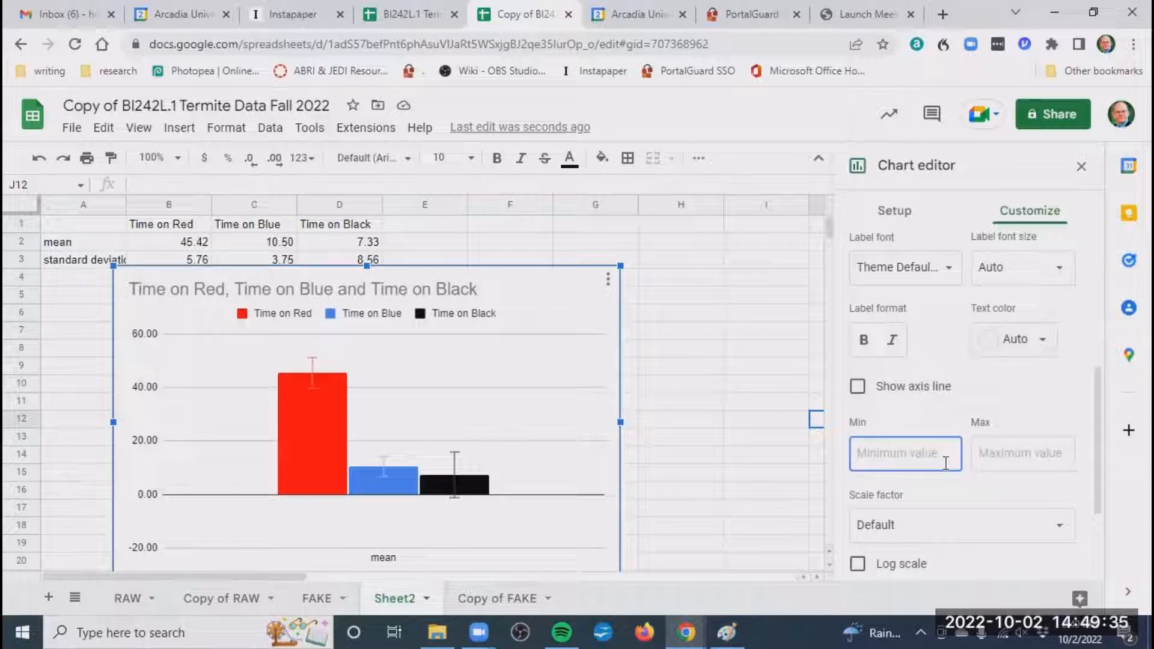
text(0)
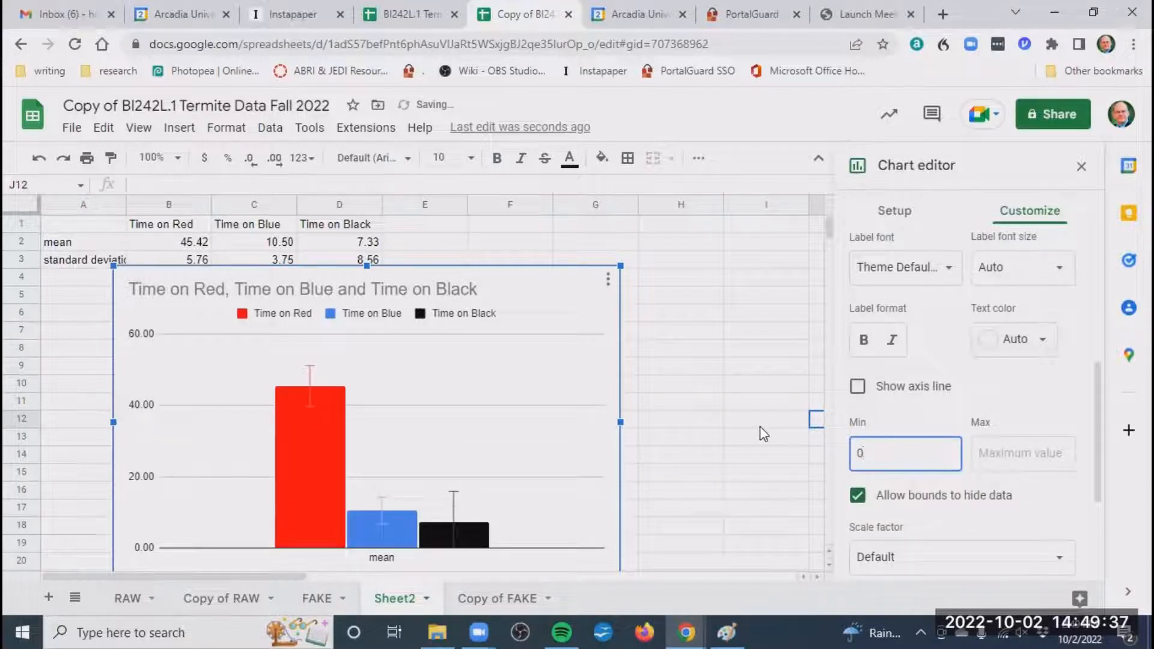
scroll(760, 427, down, 1)
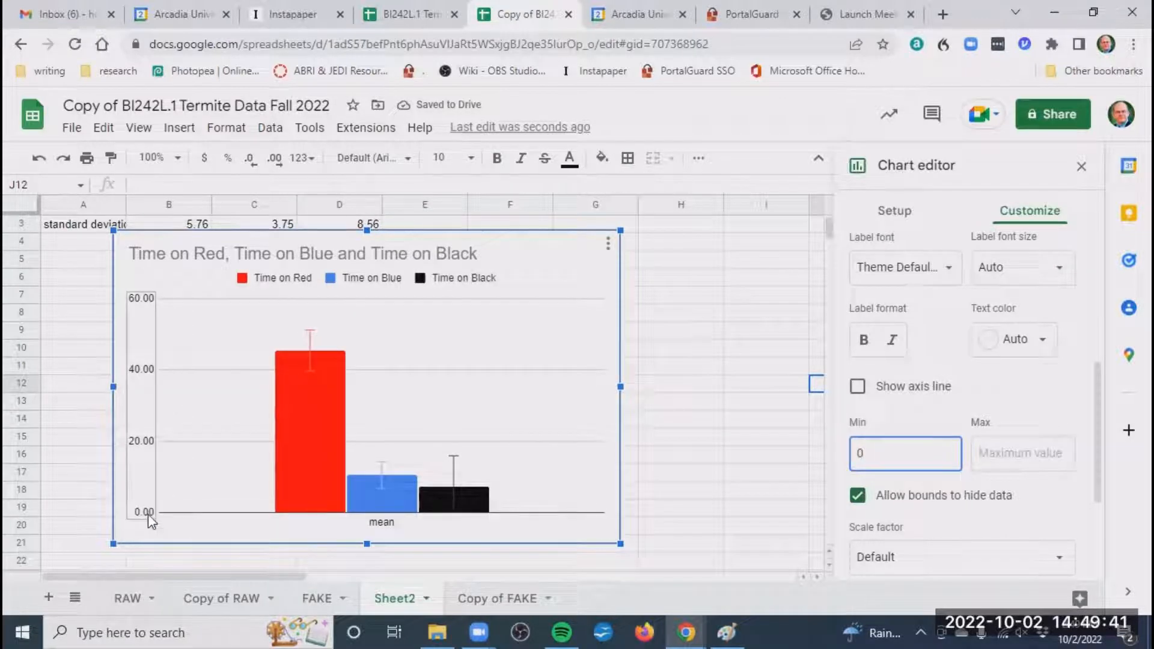
click(747, 459)
click(132, 341)
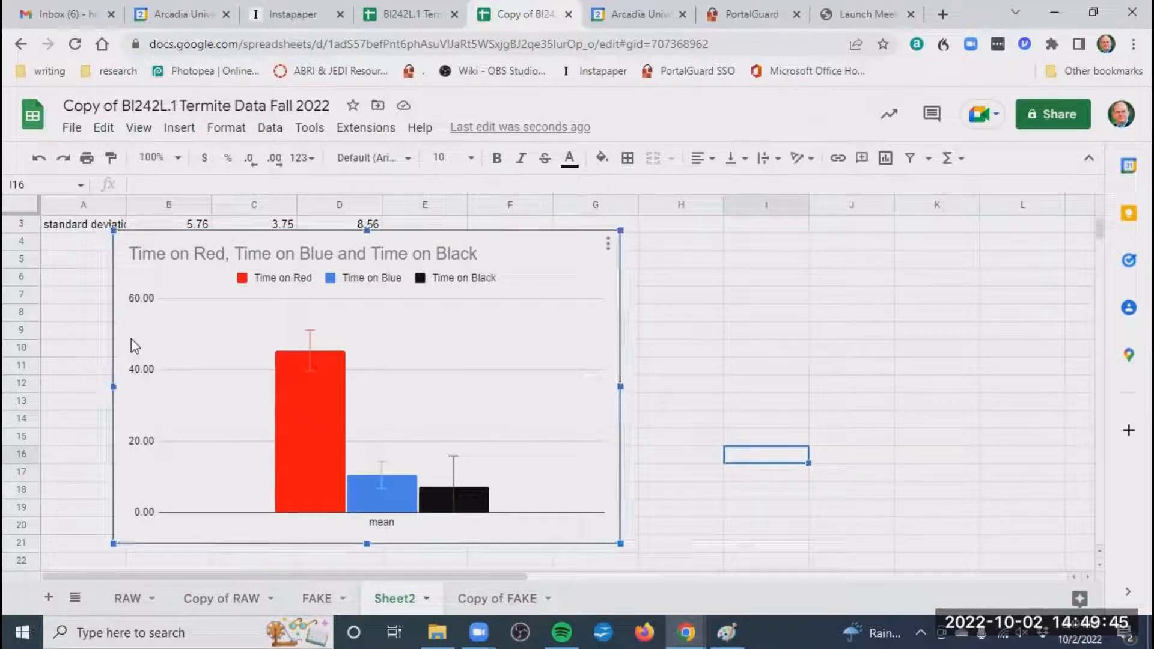
right_click(135, 342)
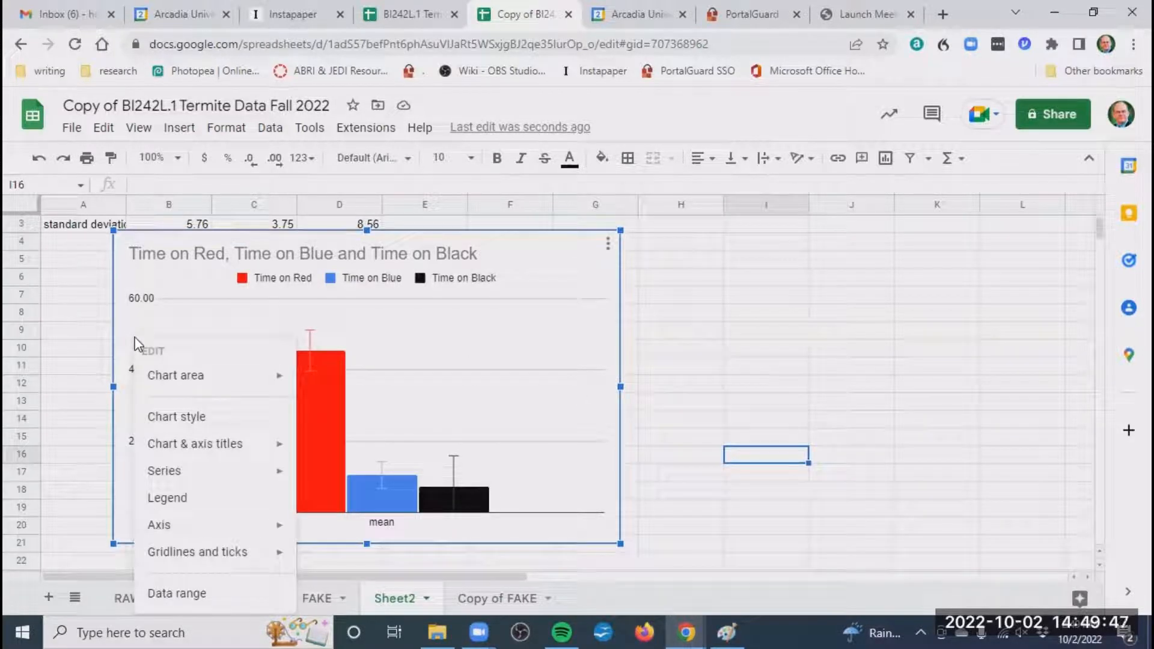
mouse_move(217, 451)
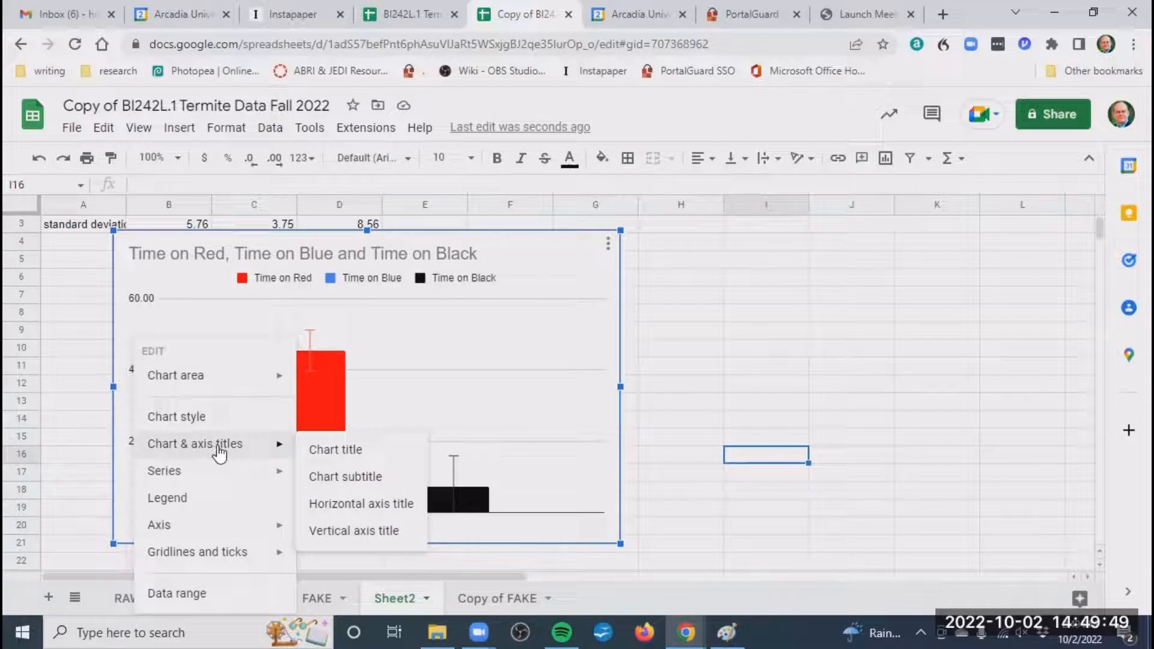
click(232, 329)
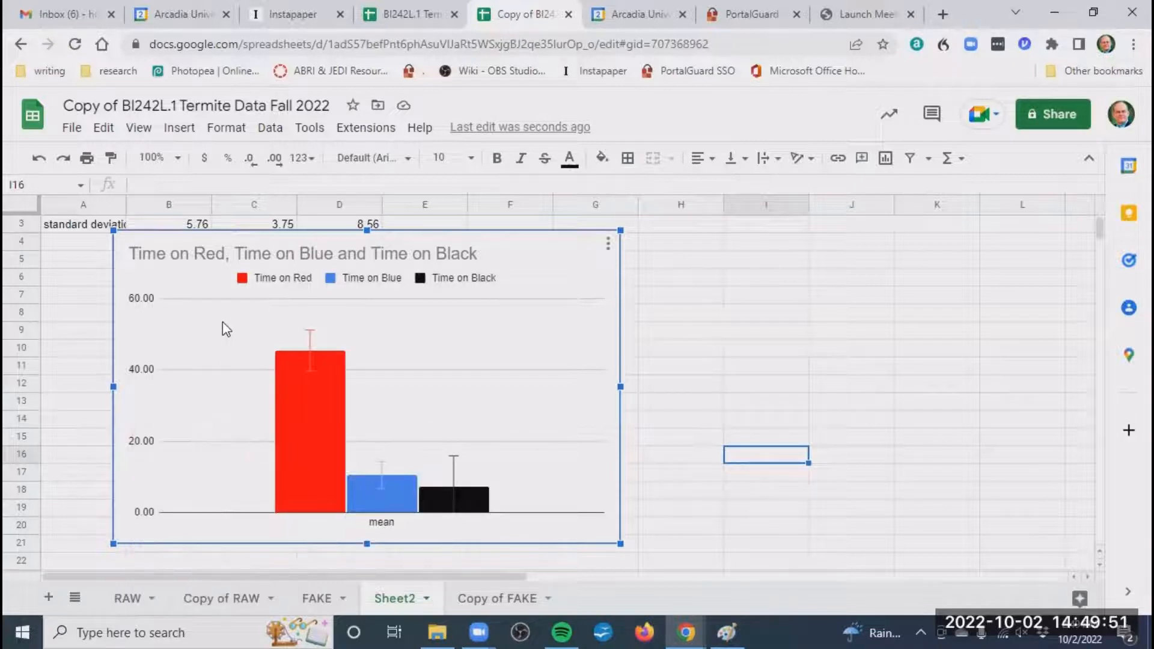
right_click(221, 329)
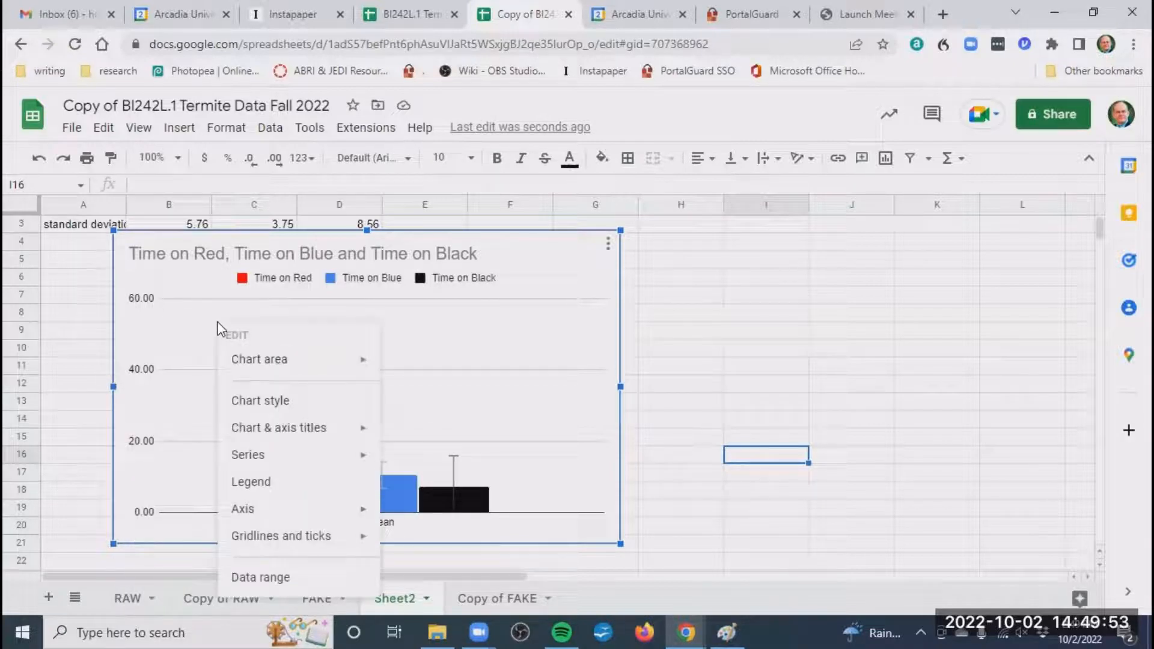
mouse_move(289, 434)
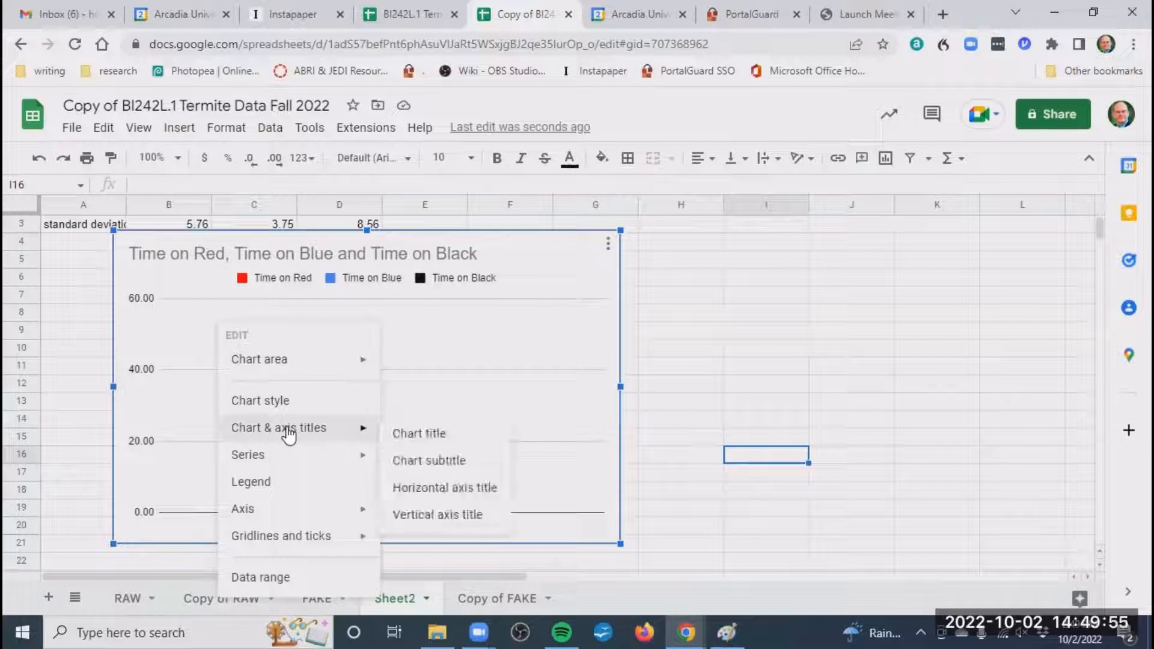
click(485, 518)
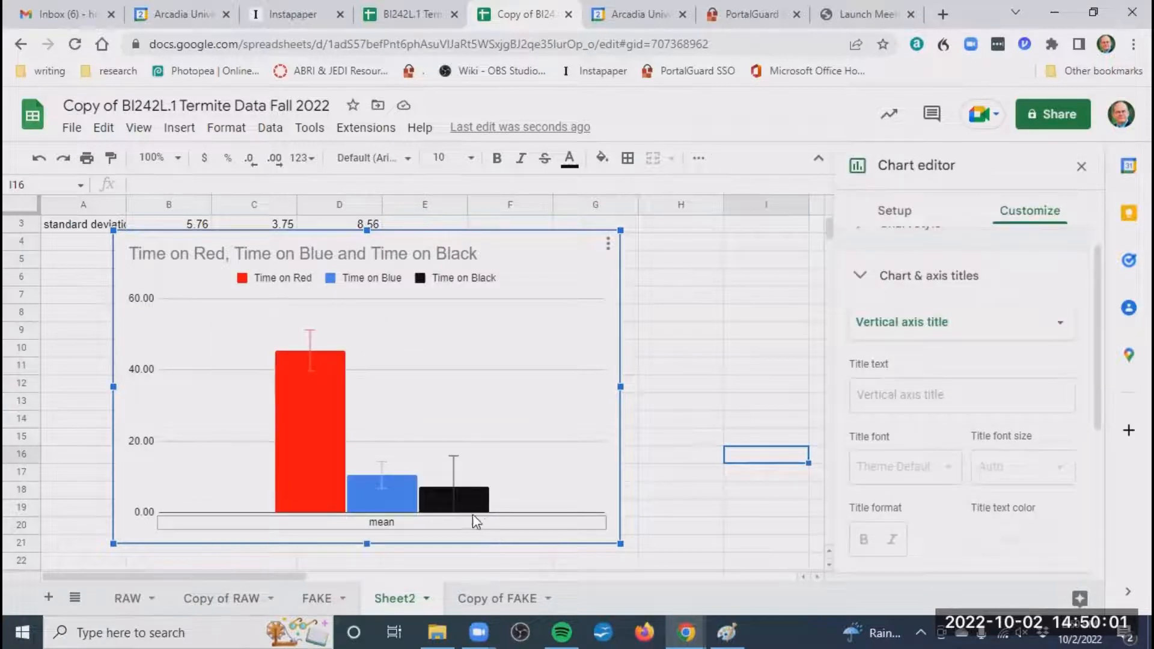
click(145, 337)
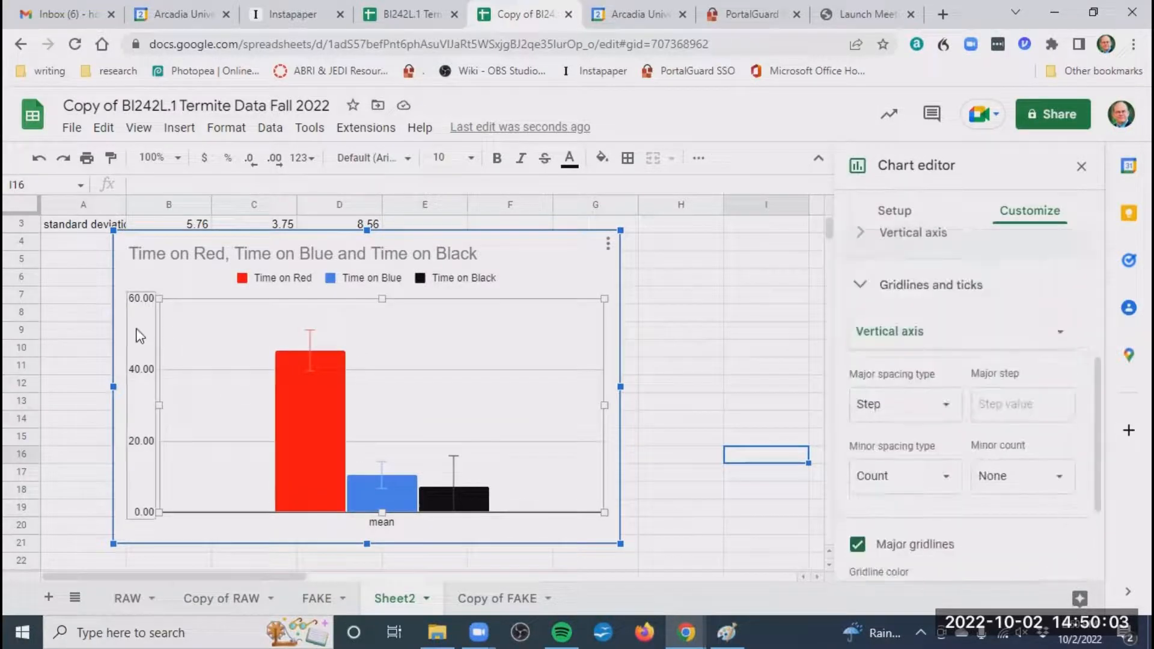
- Give the chart's vertical axis the title "Time to Ink line"
right_click(208, 337)
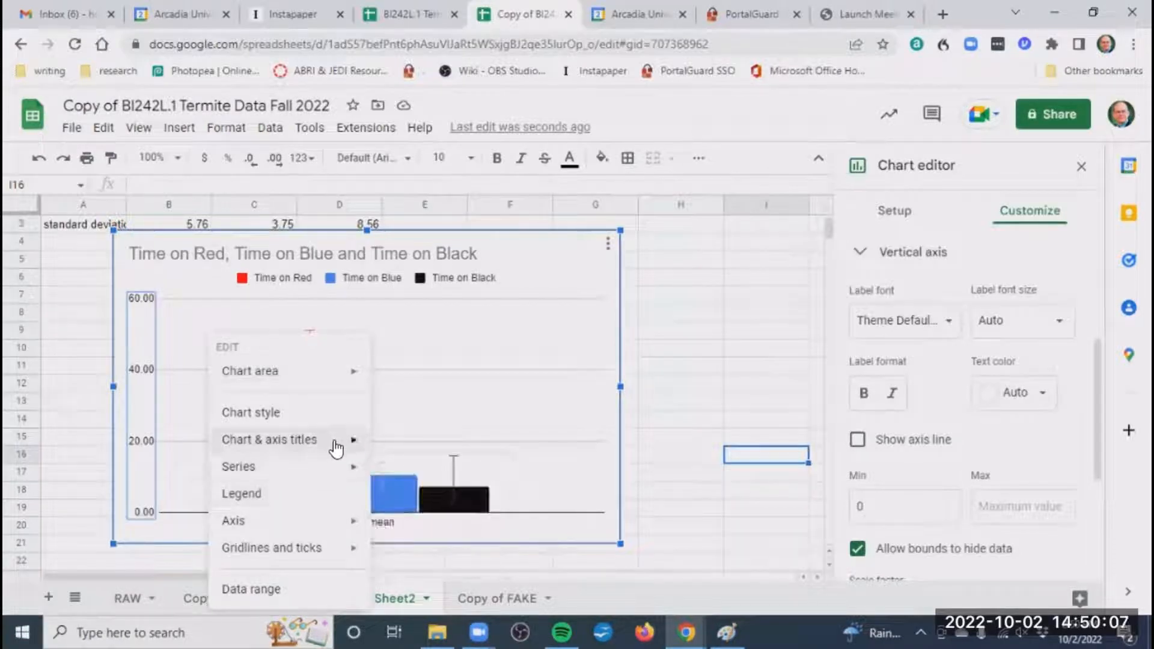
mouse_move(353, 442)
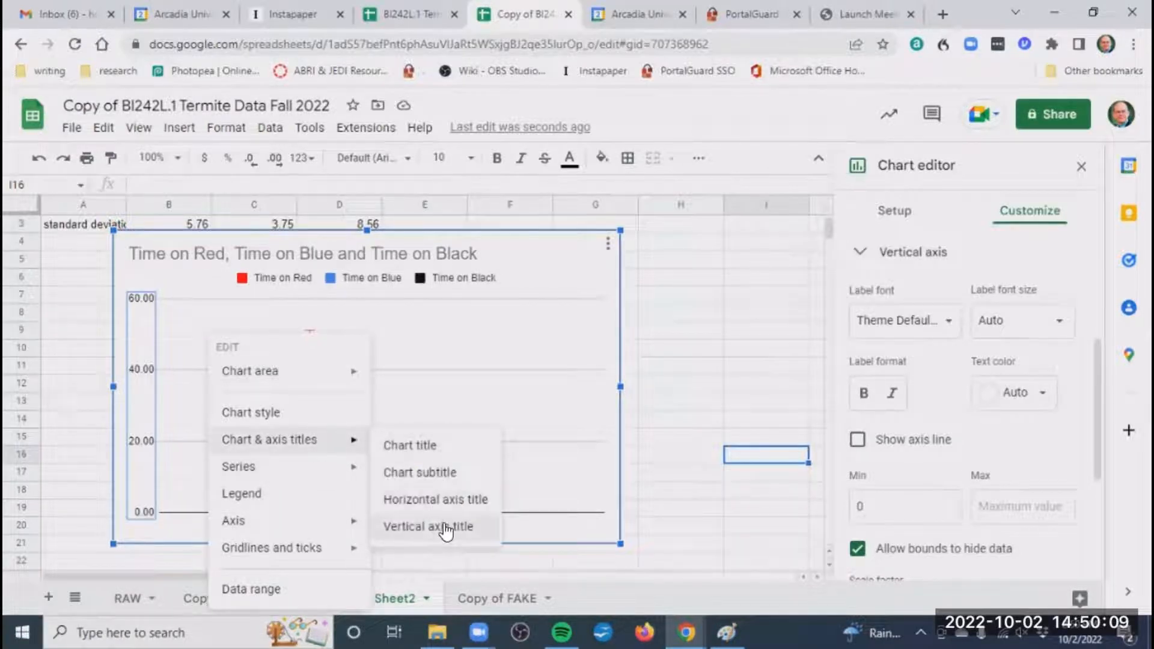
click(446, 528)
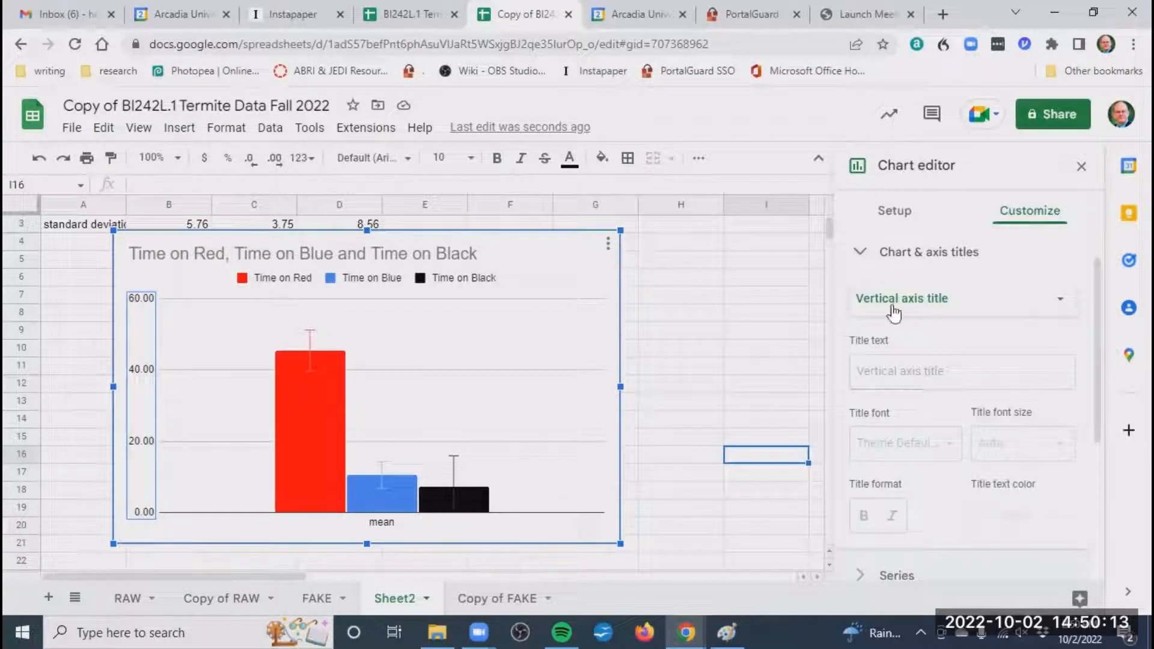
click(938, 373)
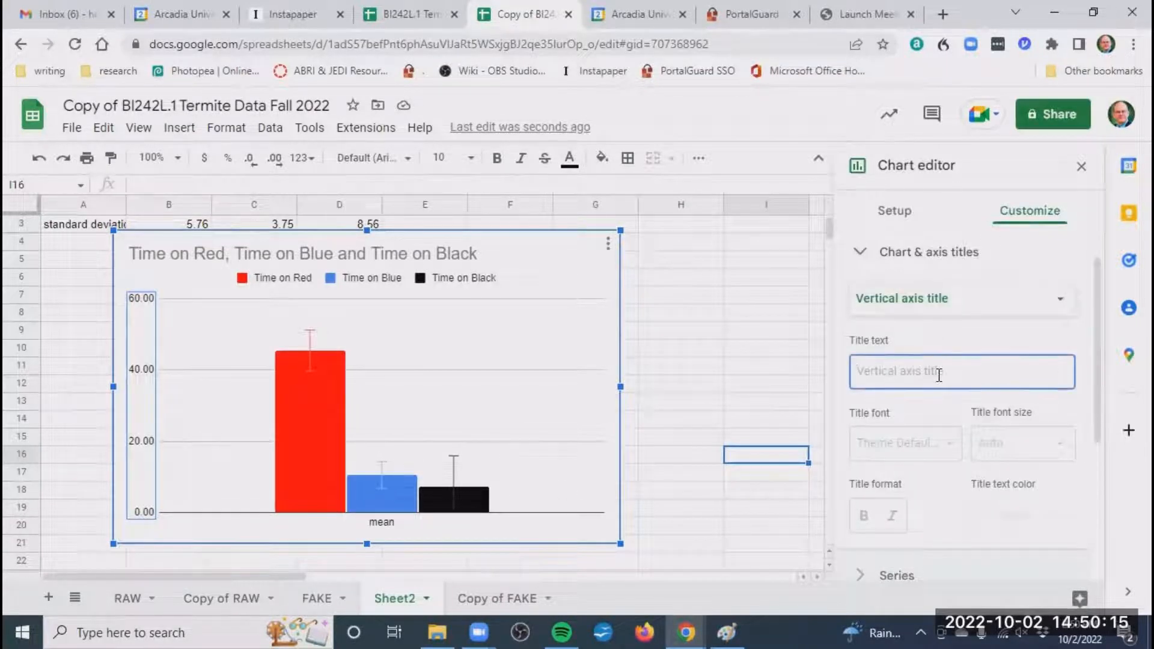
text(Time)
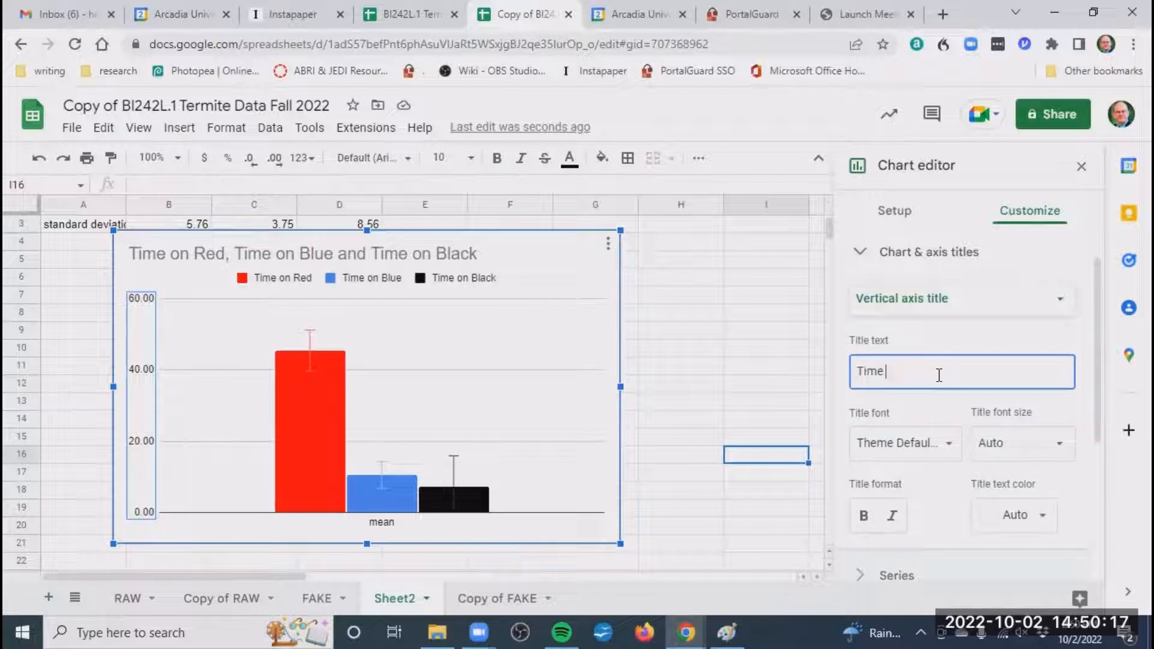
text( to Ink line)
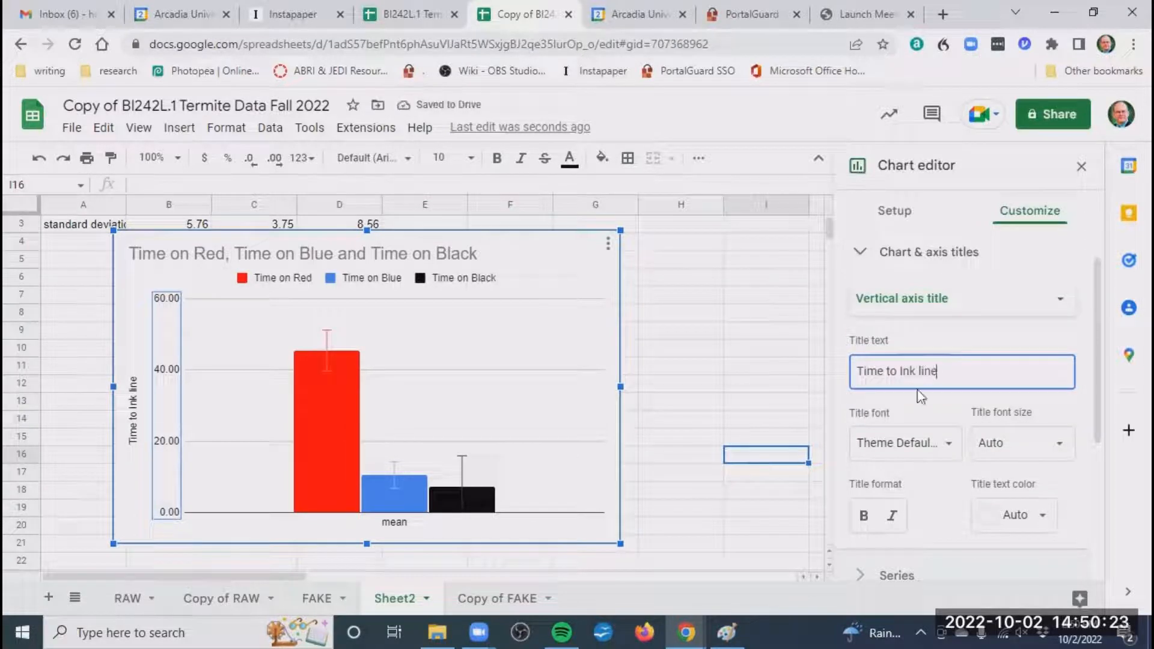
- Set the font size of the vertical axis title to 18
click(1062, 448)
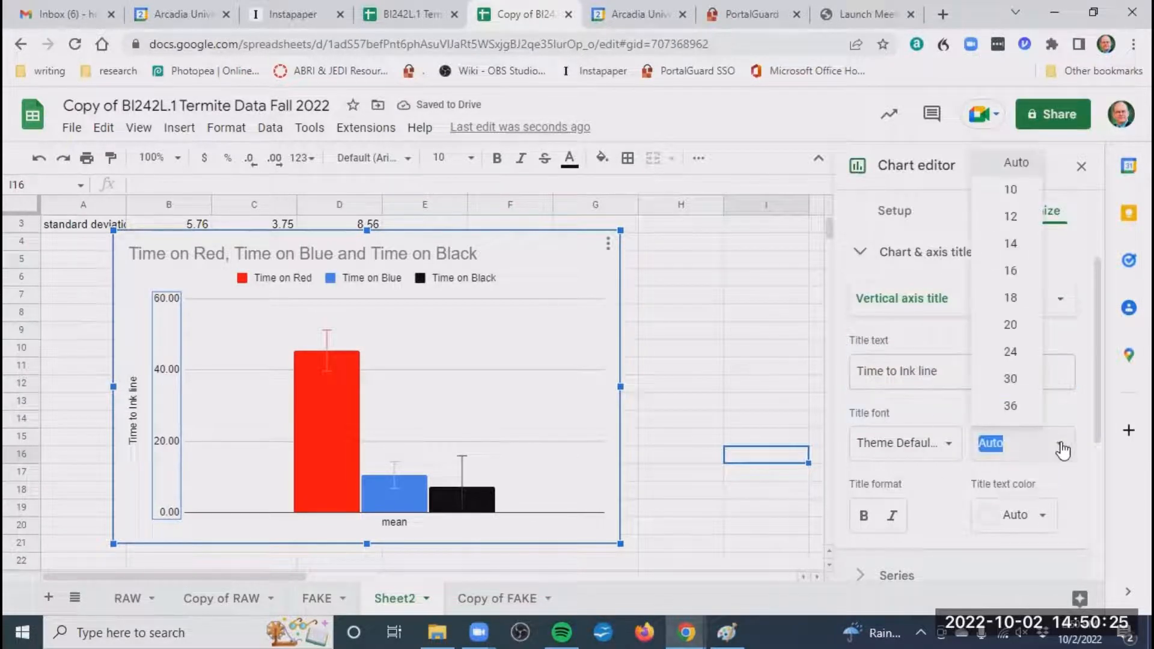
click(1022, 351)
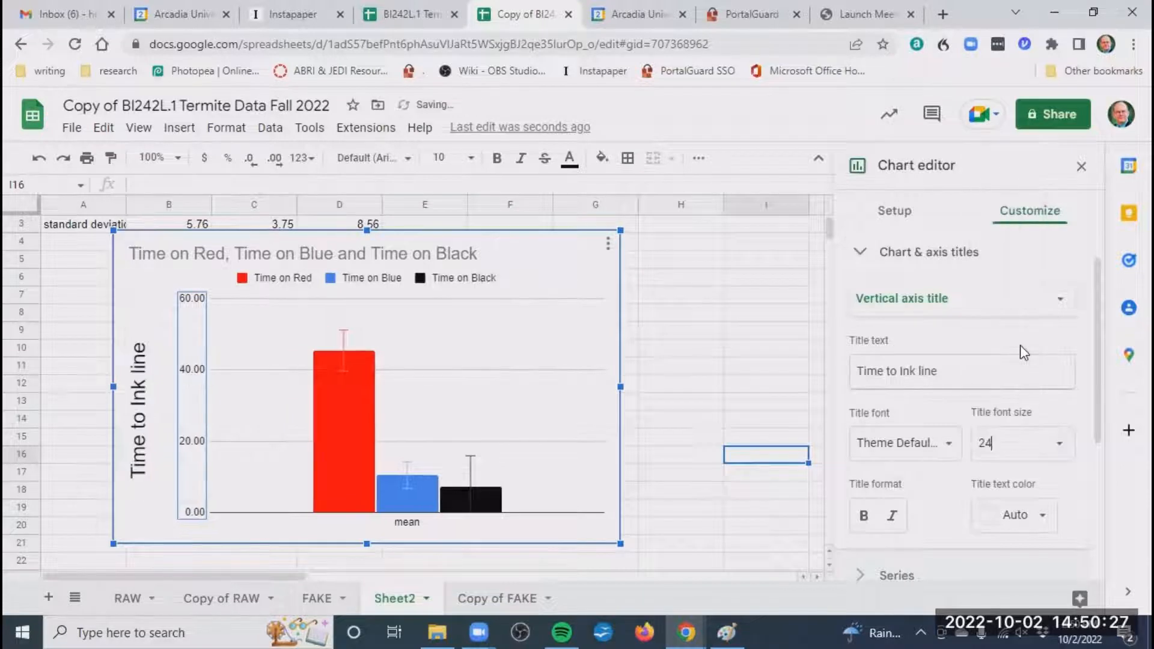
click(1060, 448)
click(1016, 304)
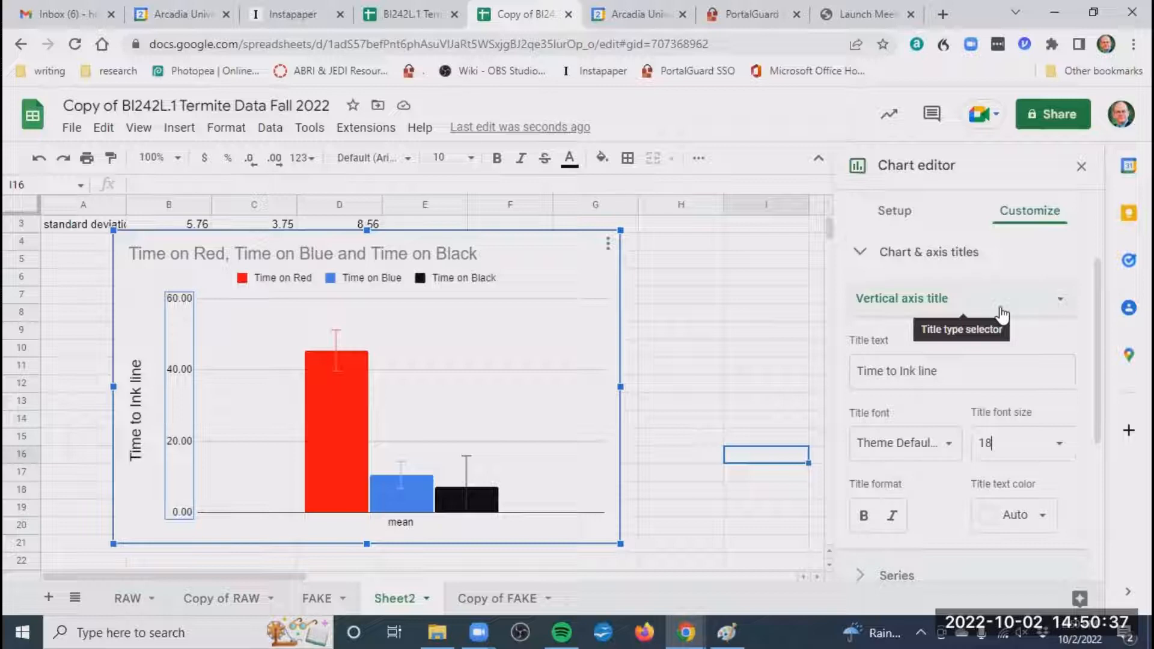
- Give the chart's horizontal axis the title "Different Ink Colors"
click(1064, 305)
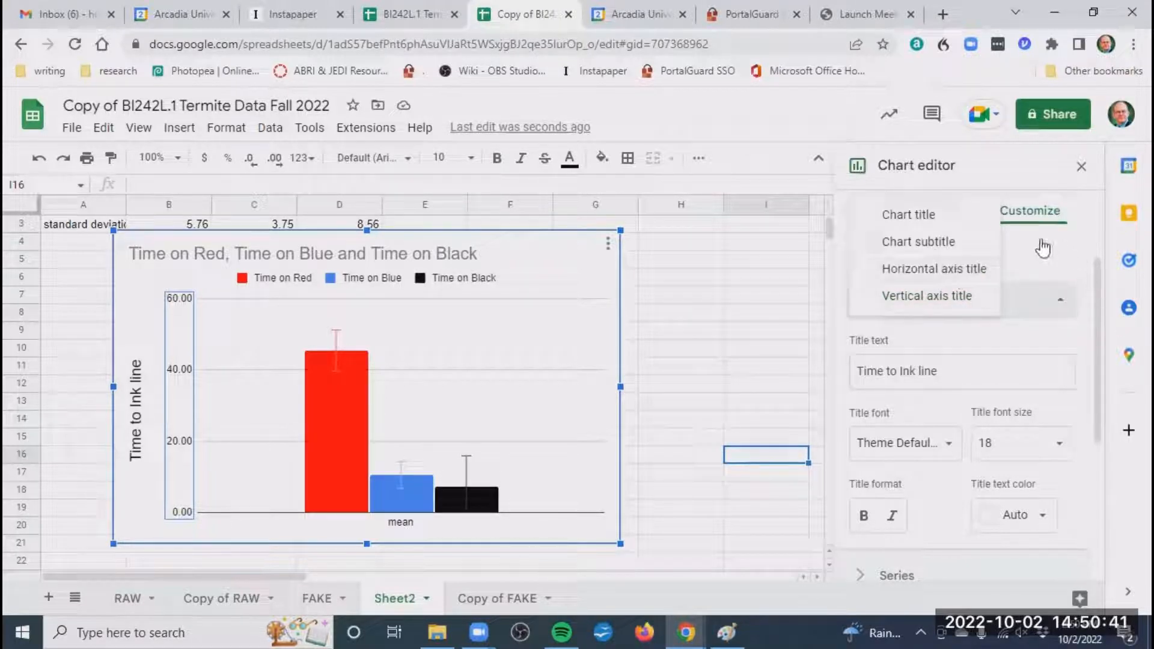
click(966, 277)
click(916, 377)
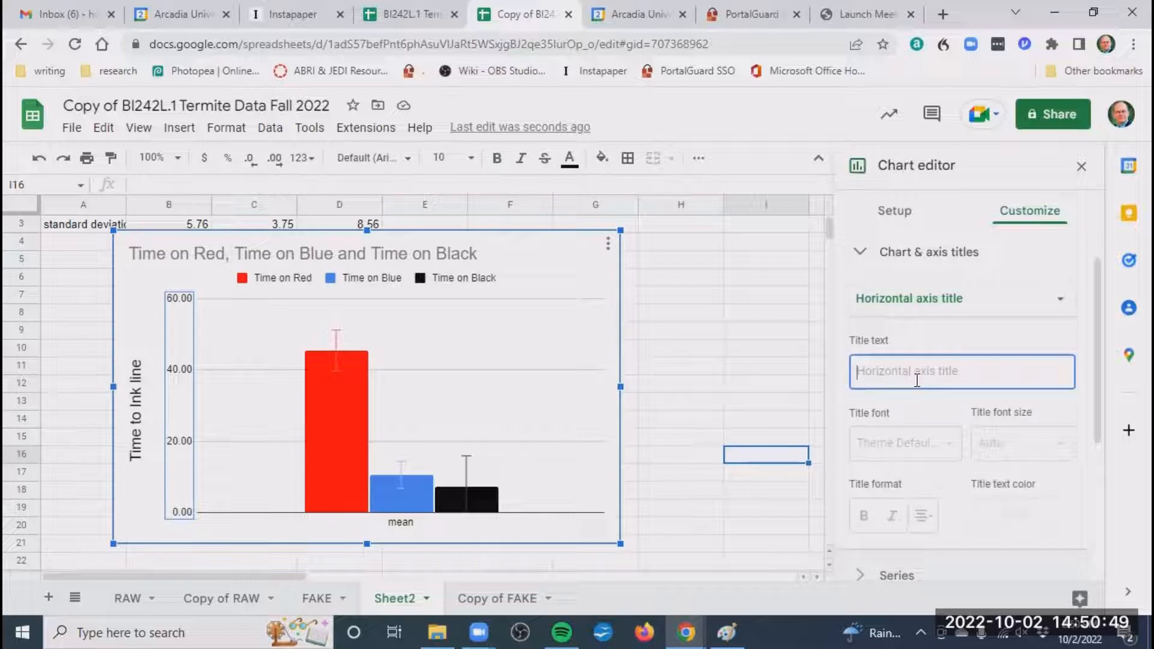
text(D)
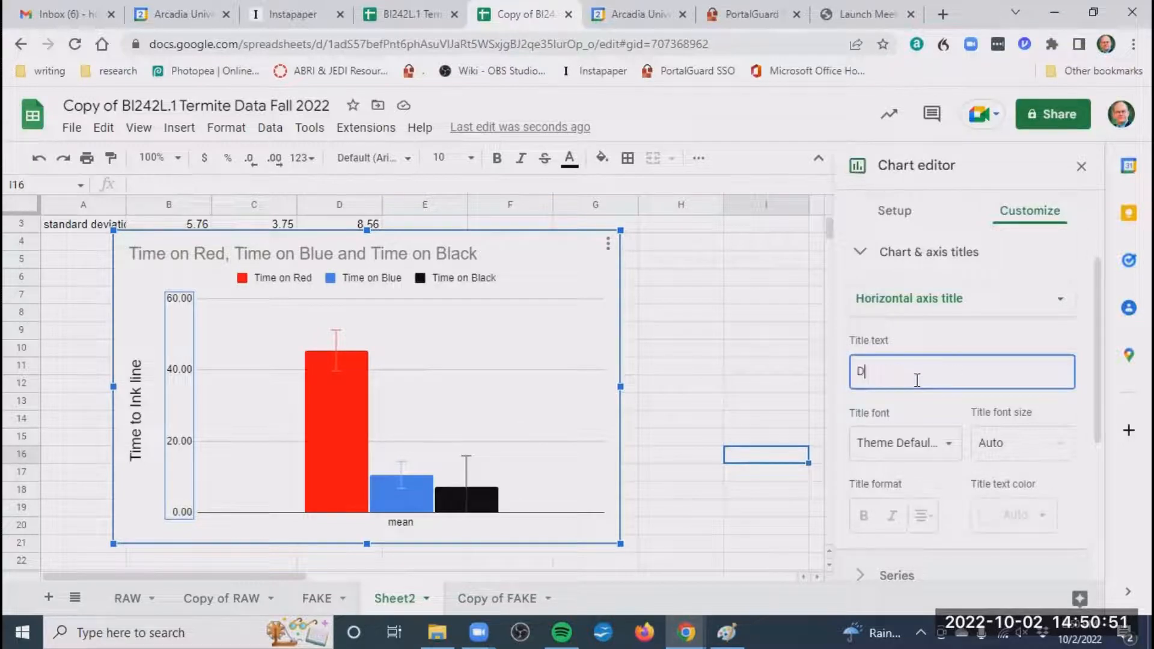
text(ifferent Ink Colors)
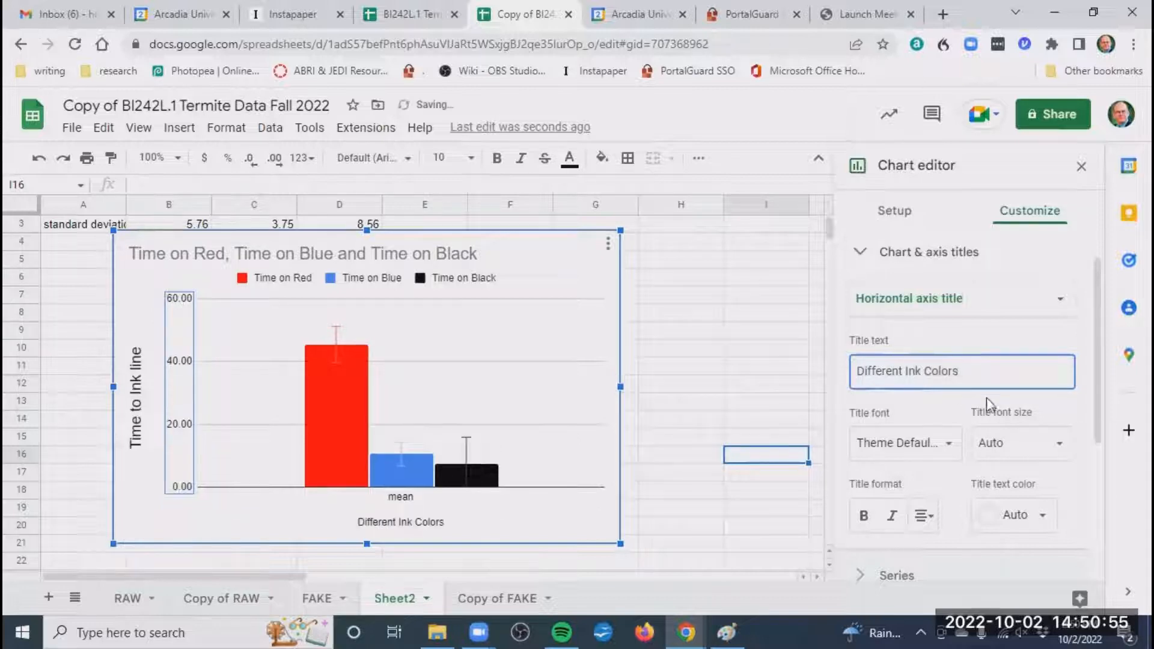
- Set the font size of the horizontal axis title to 18
click(1060, 446)
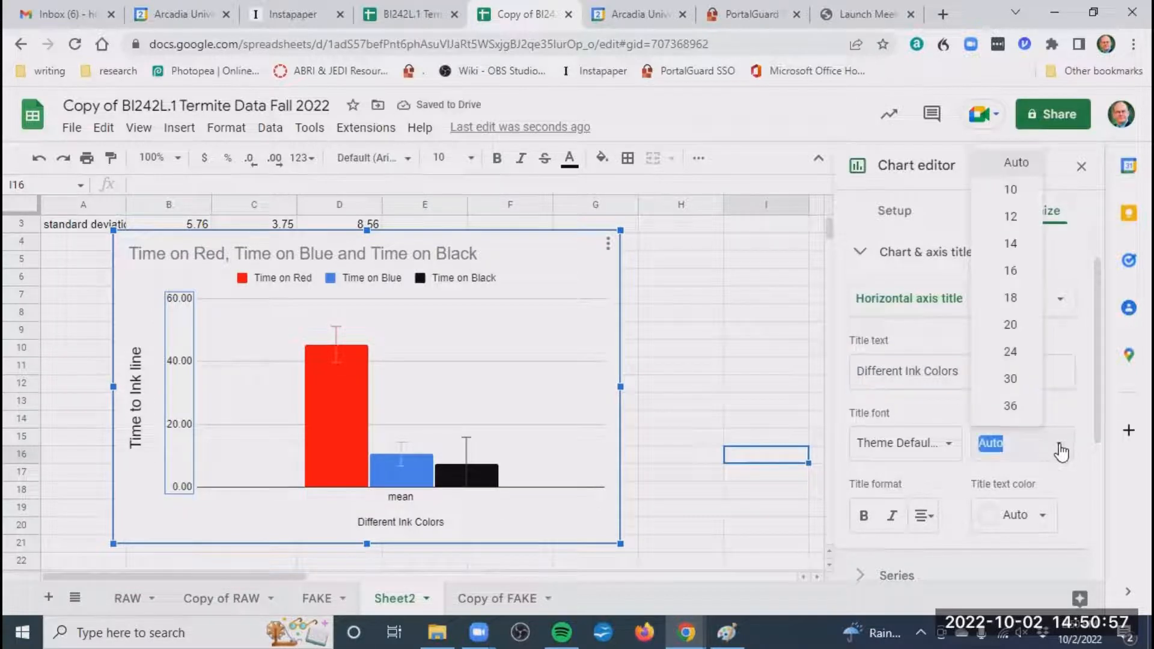
click(1021, 352)
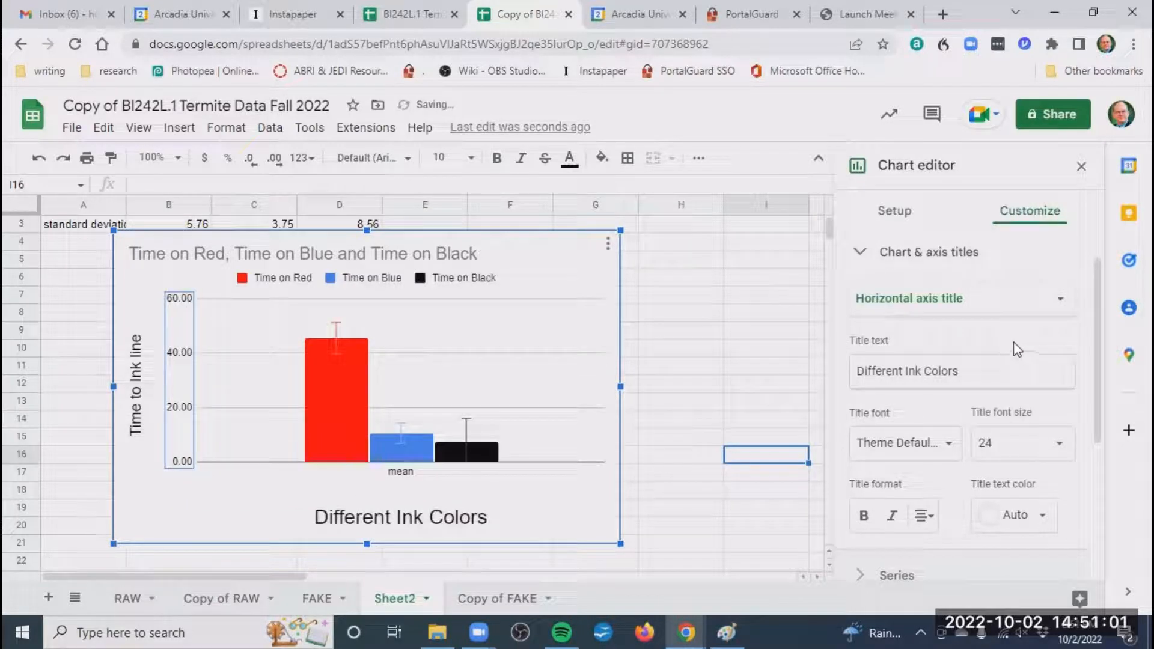
click(1049, 434)
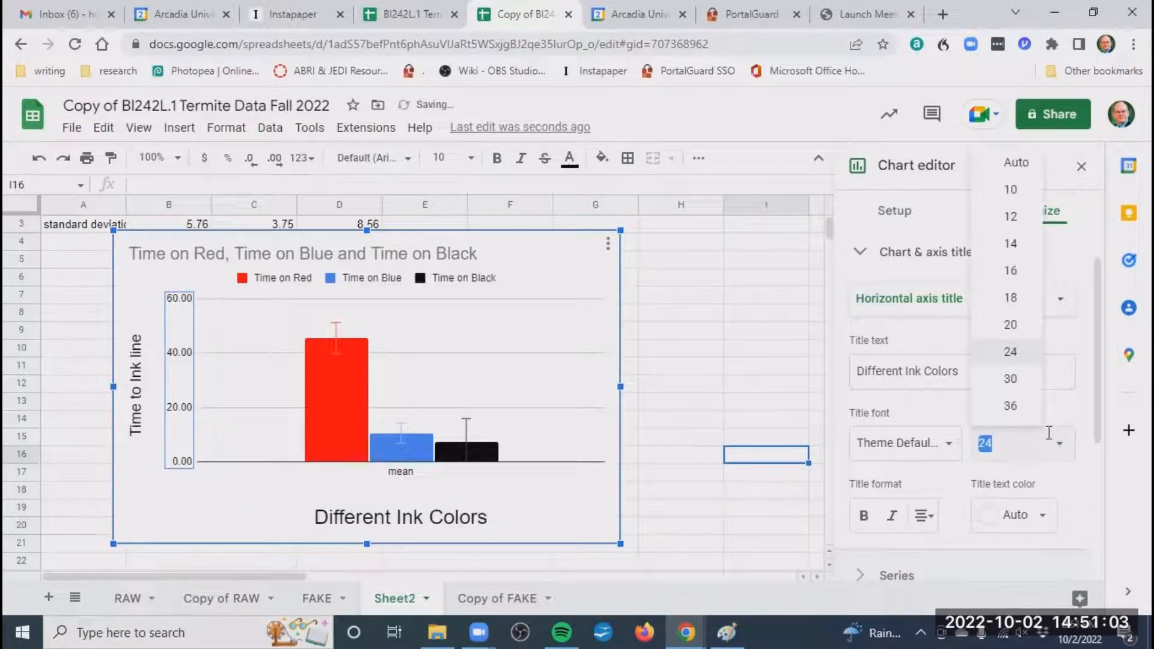
click(1012, 300)
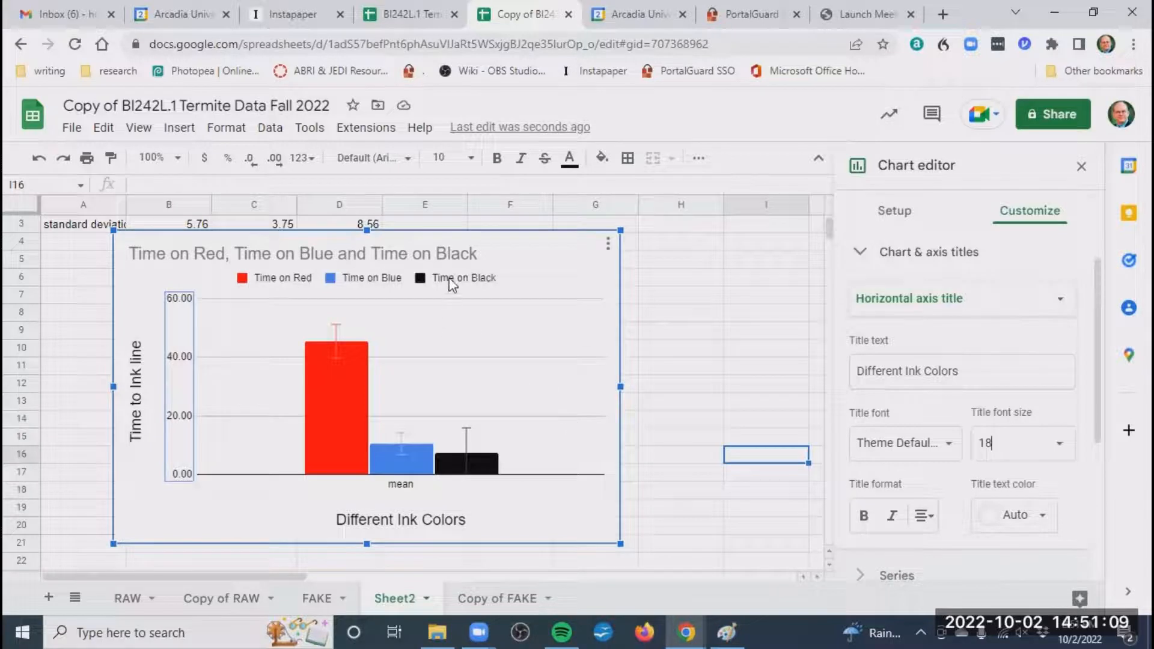
- Move the chart legend down into the upper part of the plot area
click(492, 279)
drag(491, 279, 581, 321)
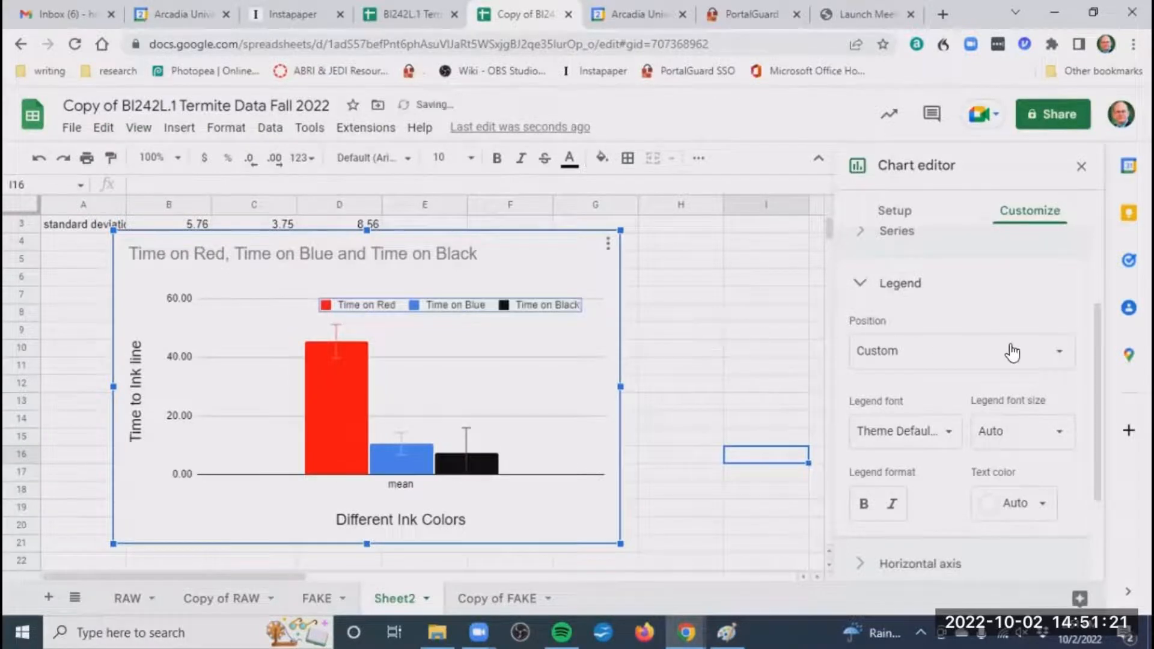
click(1059, 357)
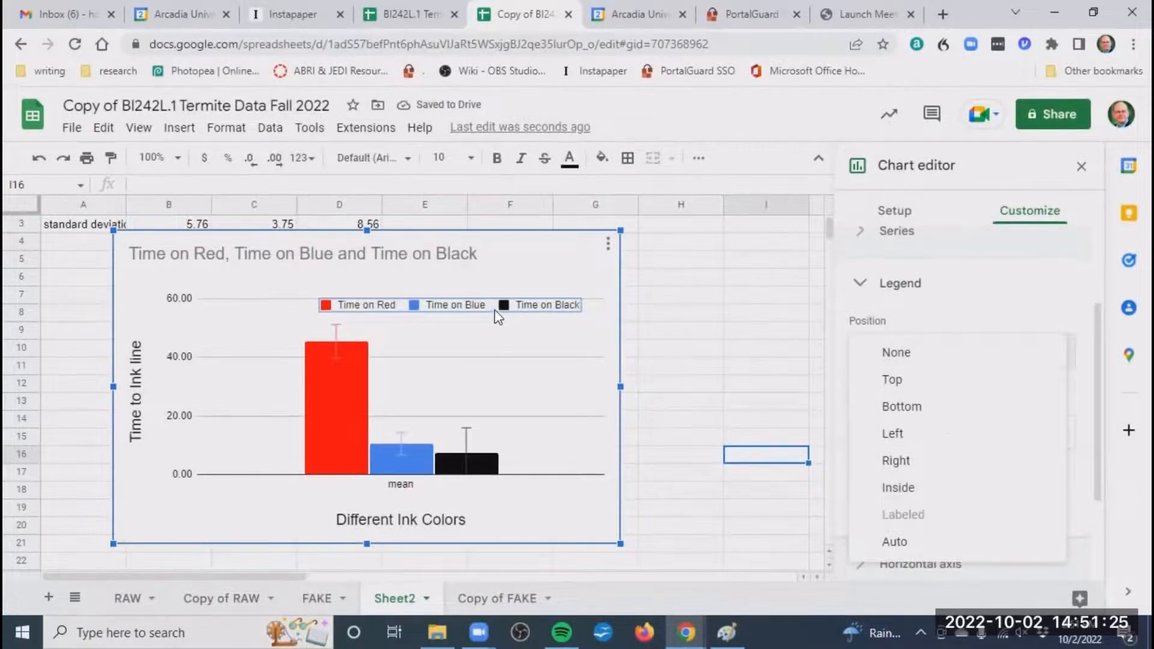
drag(504, 315, 479, 312)
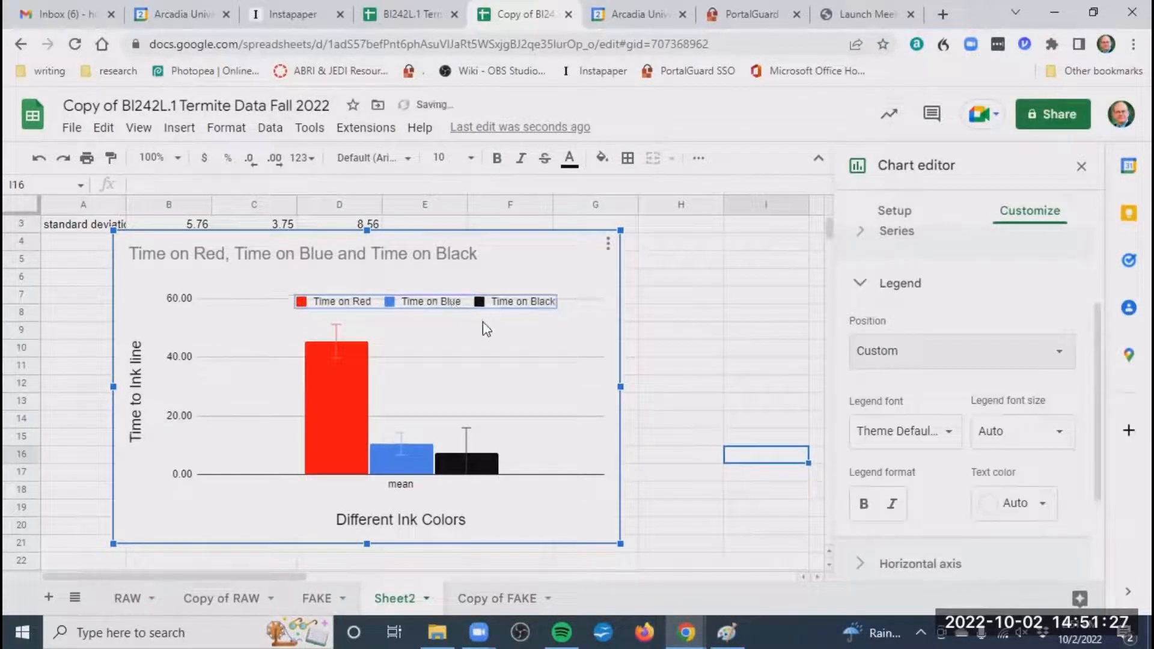
key(Delete)
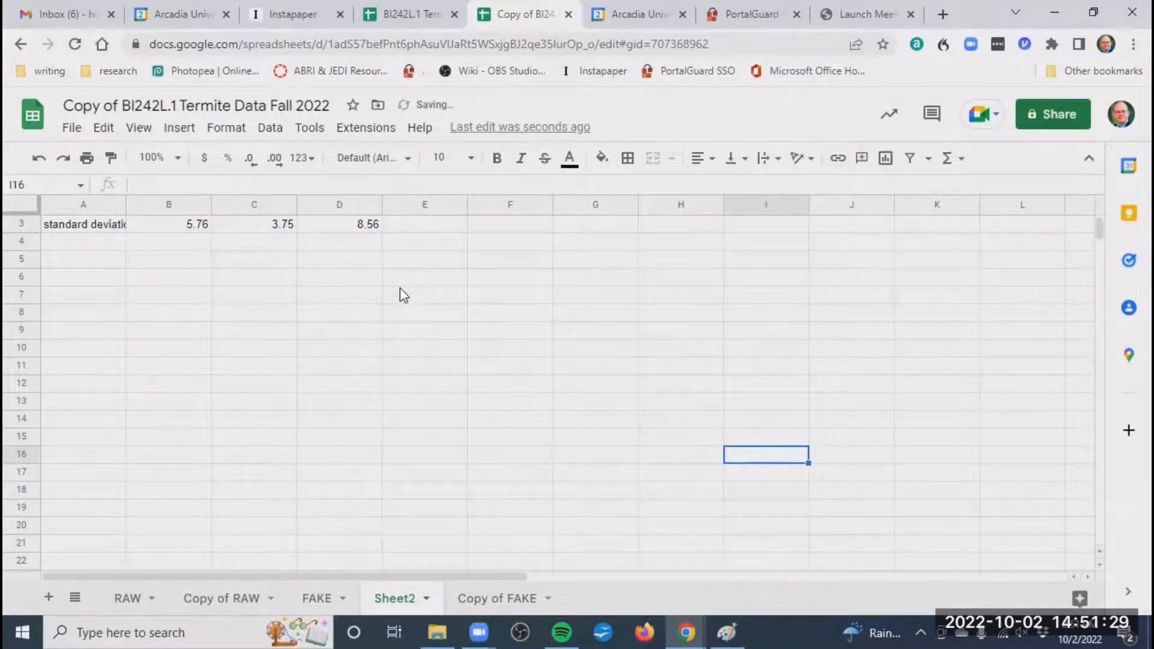
key(ctrl+z)
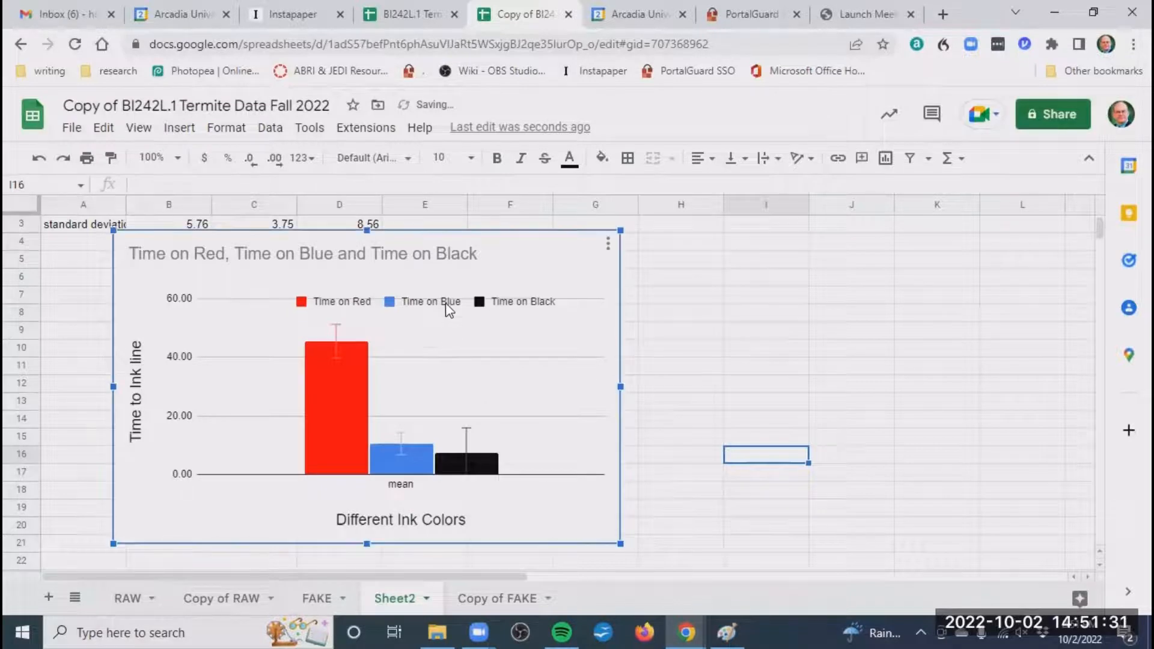
double_click(445, 308)
click(465, 308)
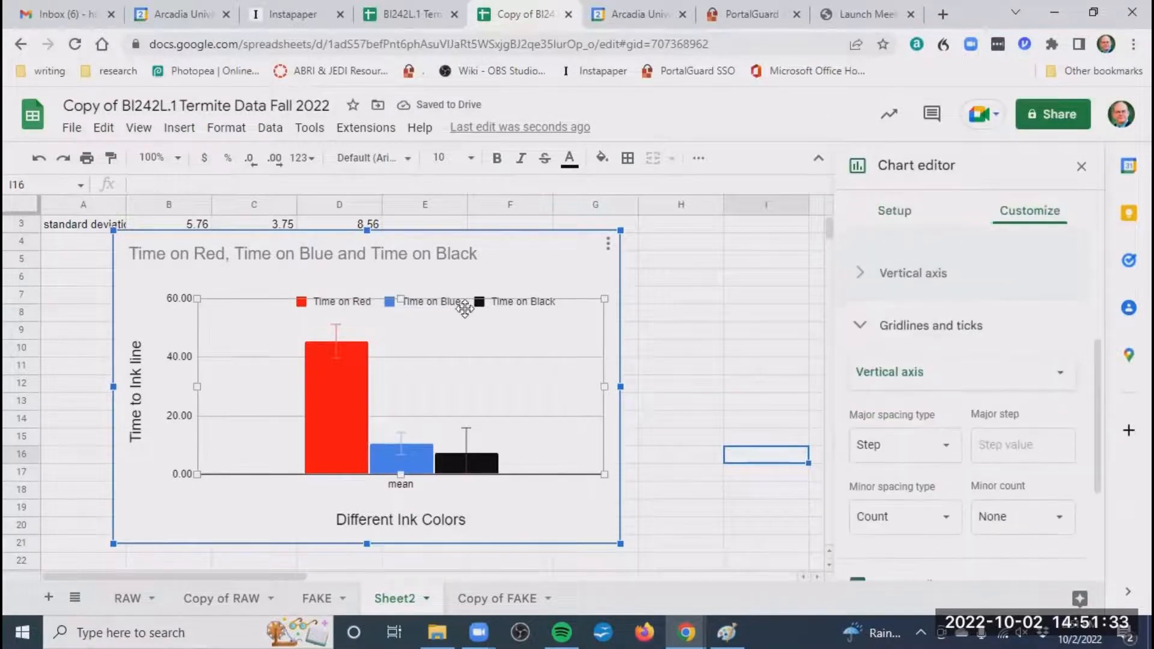
click(472, 302)
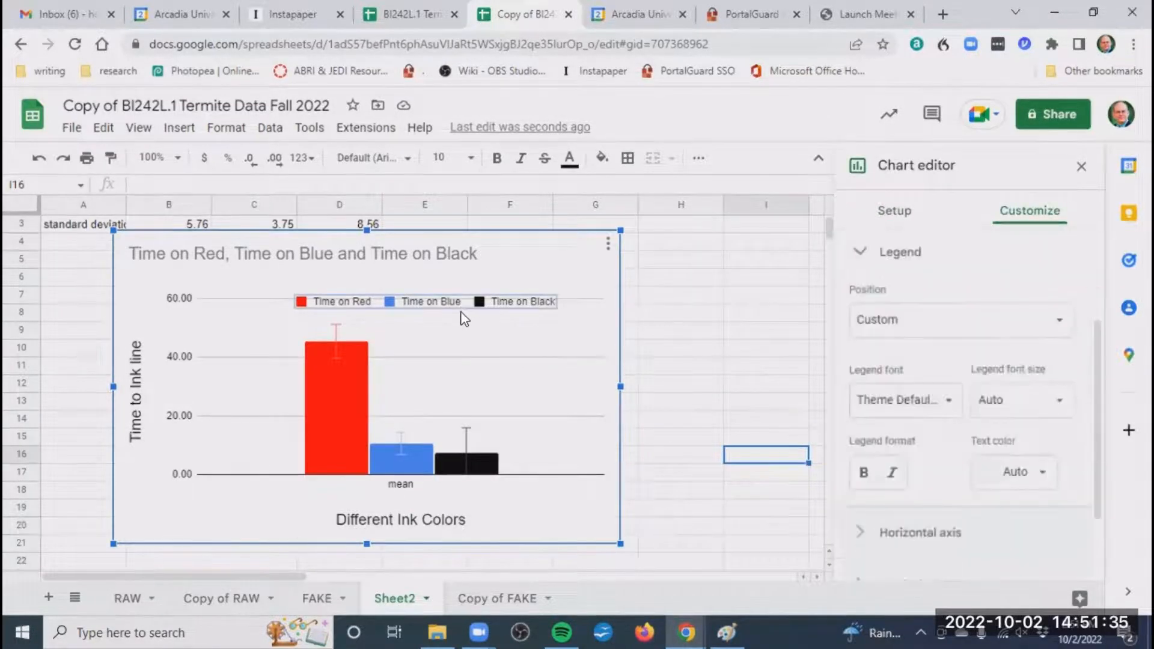
key(Delete)
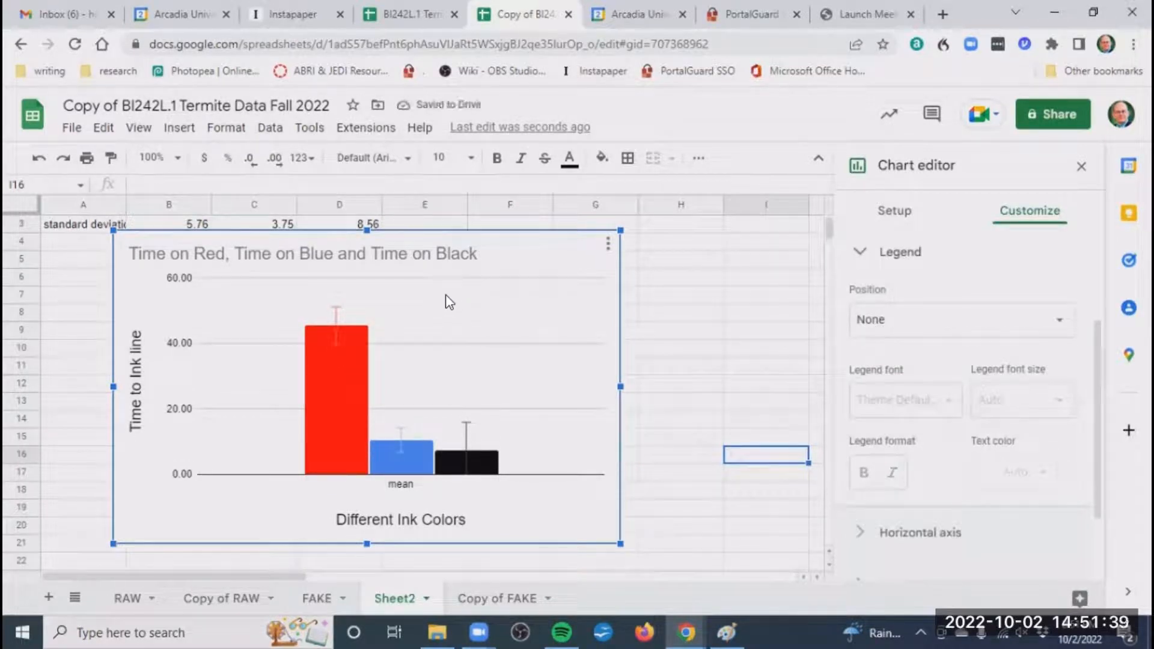
key(ctrl+z)
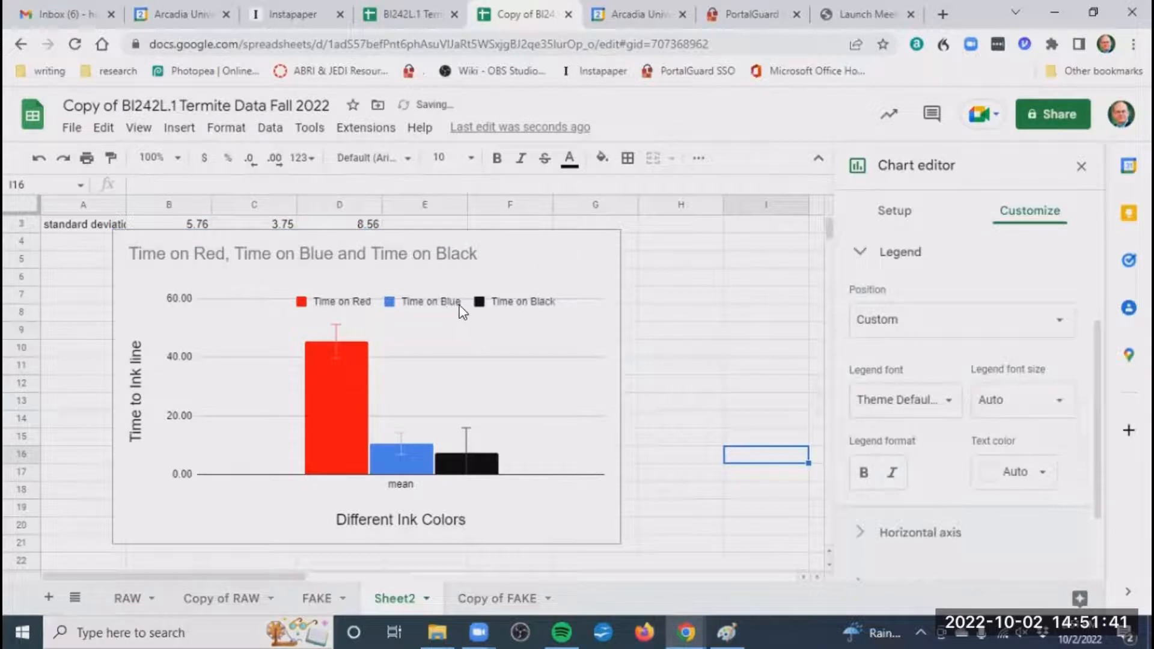
- Delete the legend from the chart
click(508, 304)
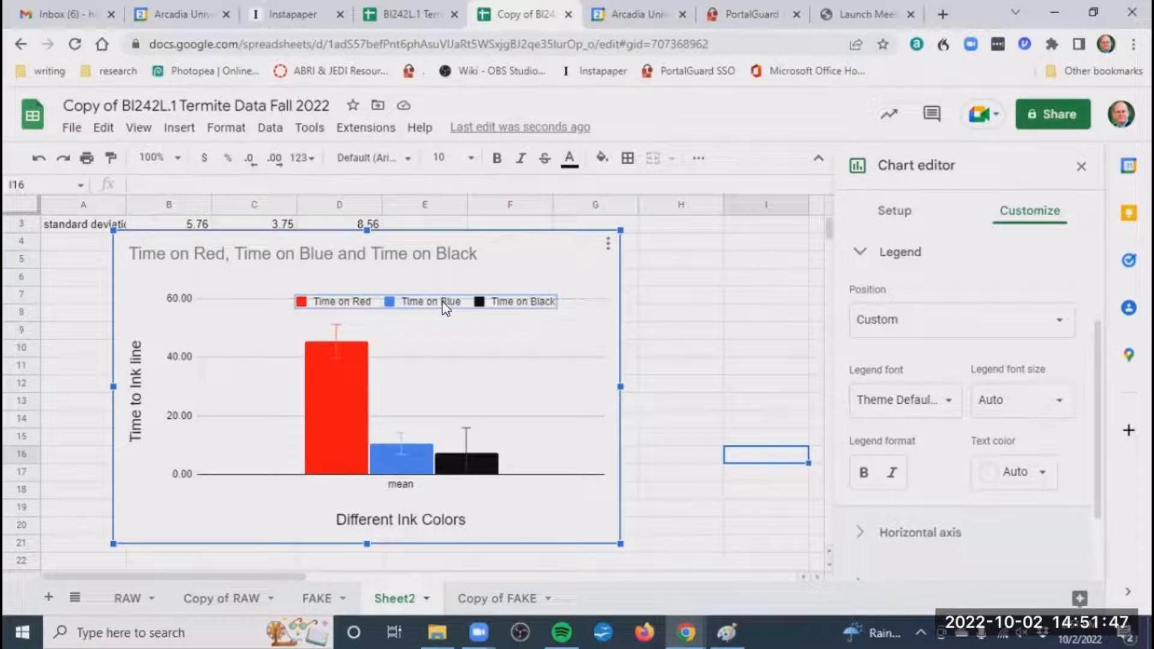
key(Delete)
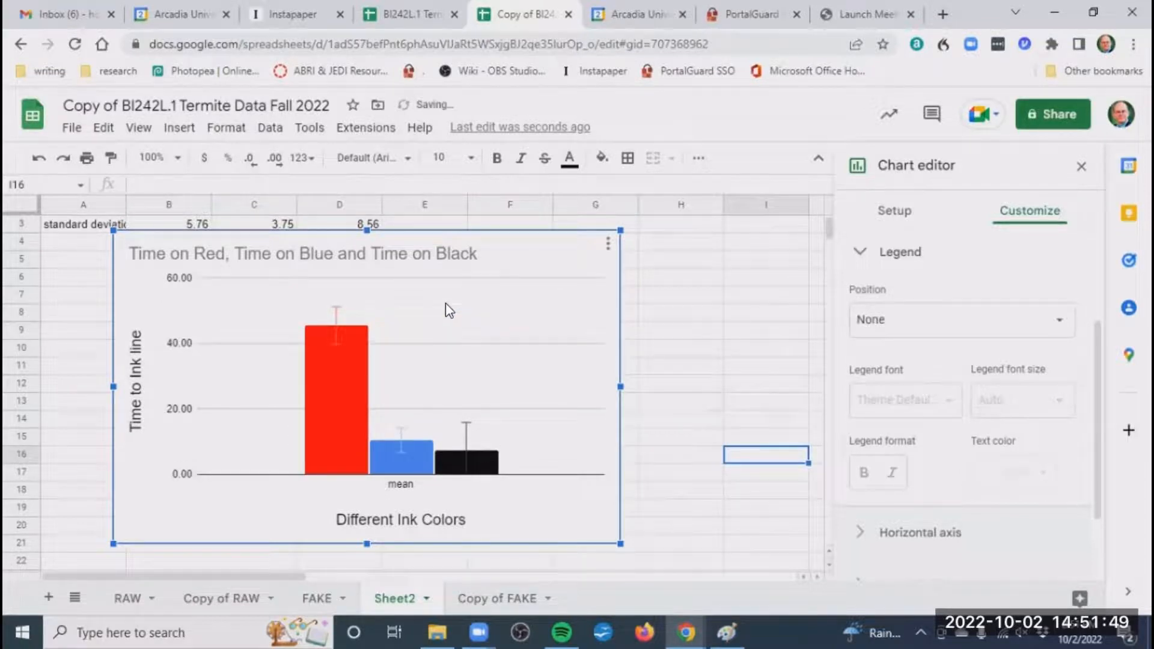
- Replace the chart title with "Figure 1. Termites traveled for longer times on red ink lines" and center it
click(406, 261)
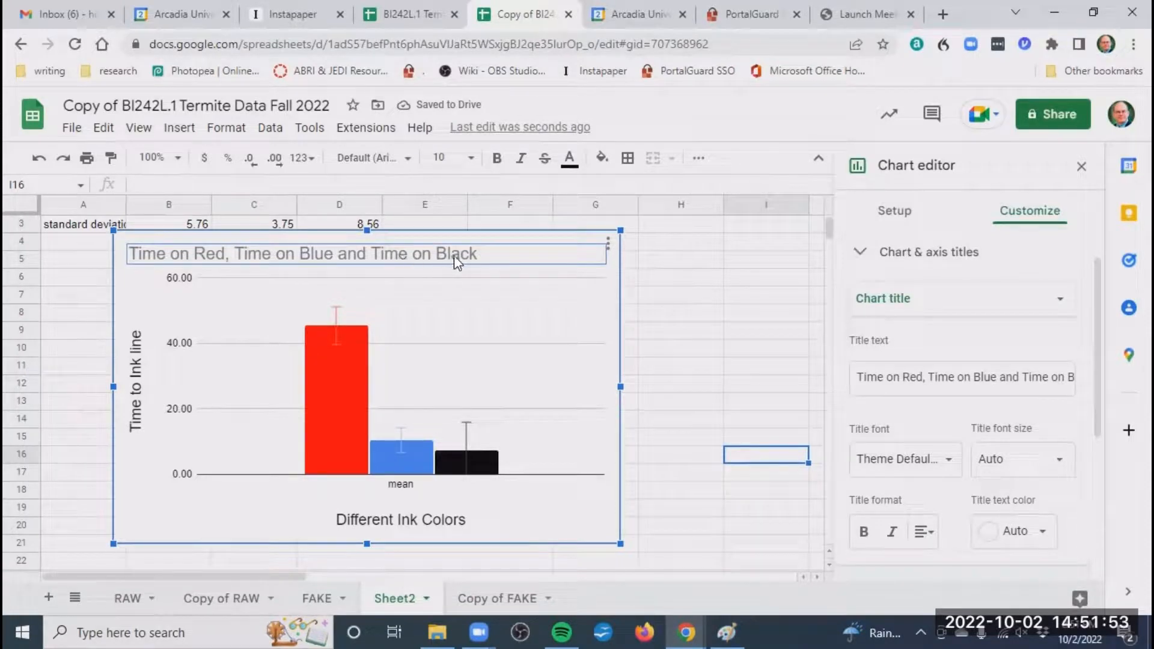
double_click(489, 254)
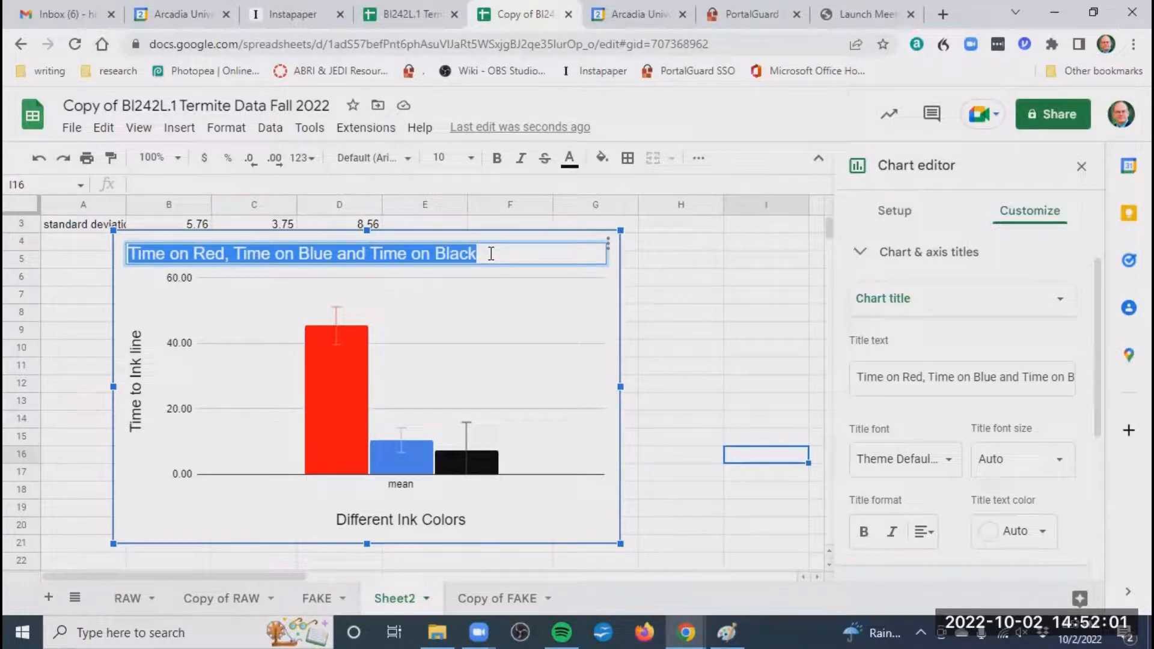
text(Figure 1.)
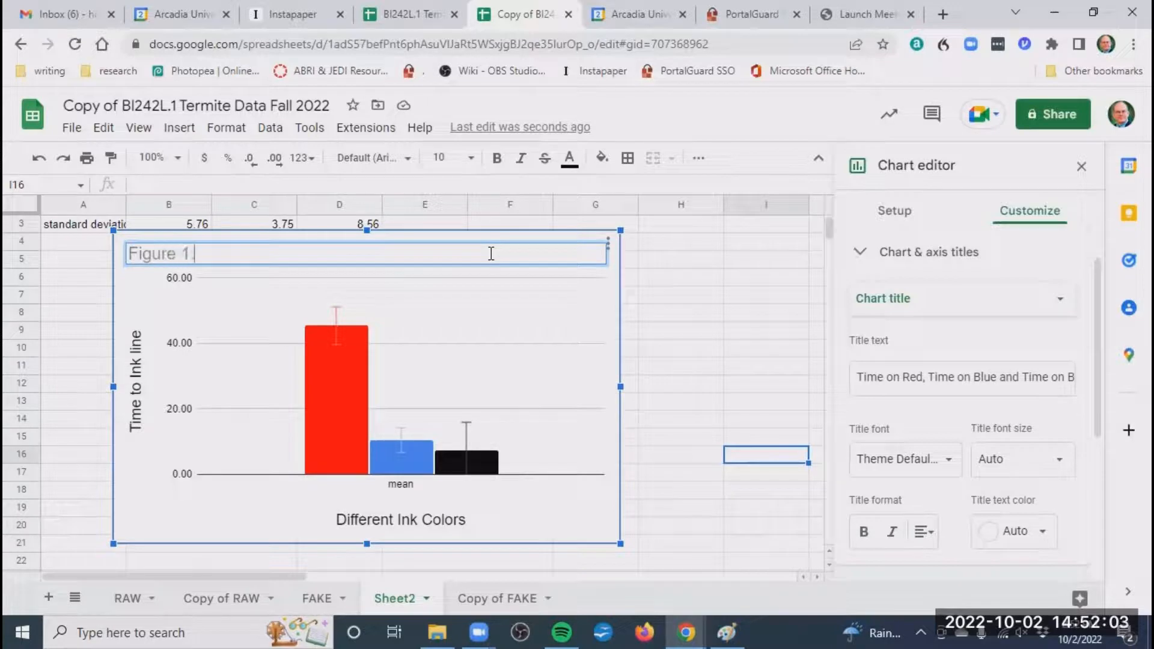
text( Termites)
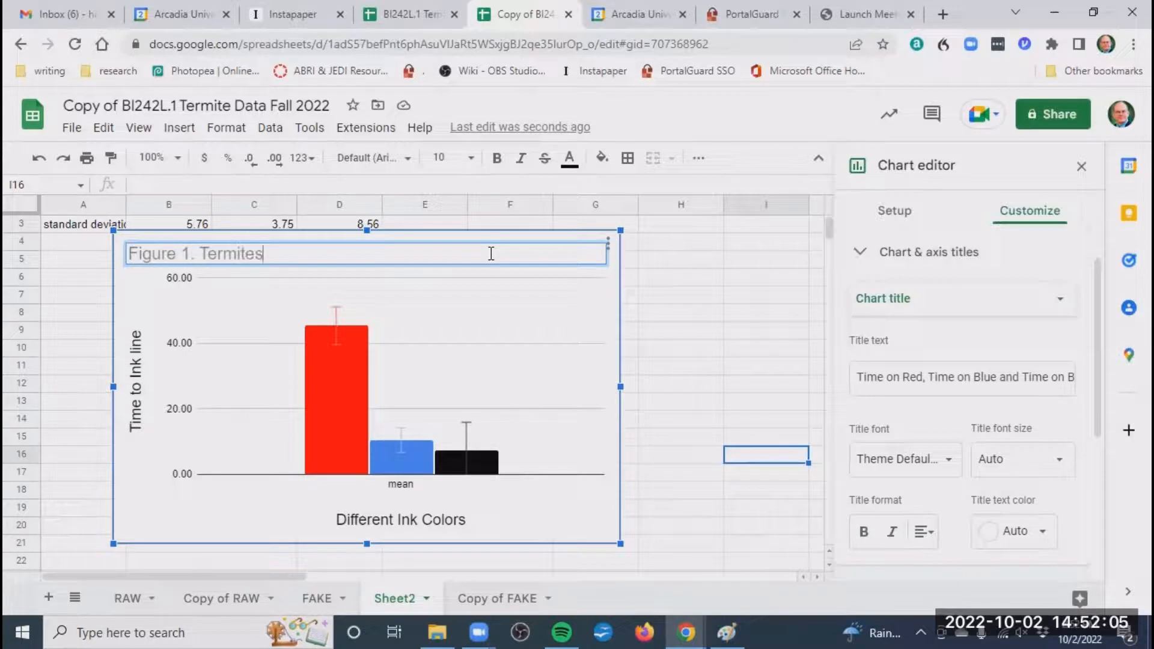
text( traveled for longer )
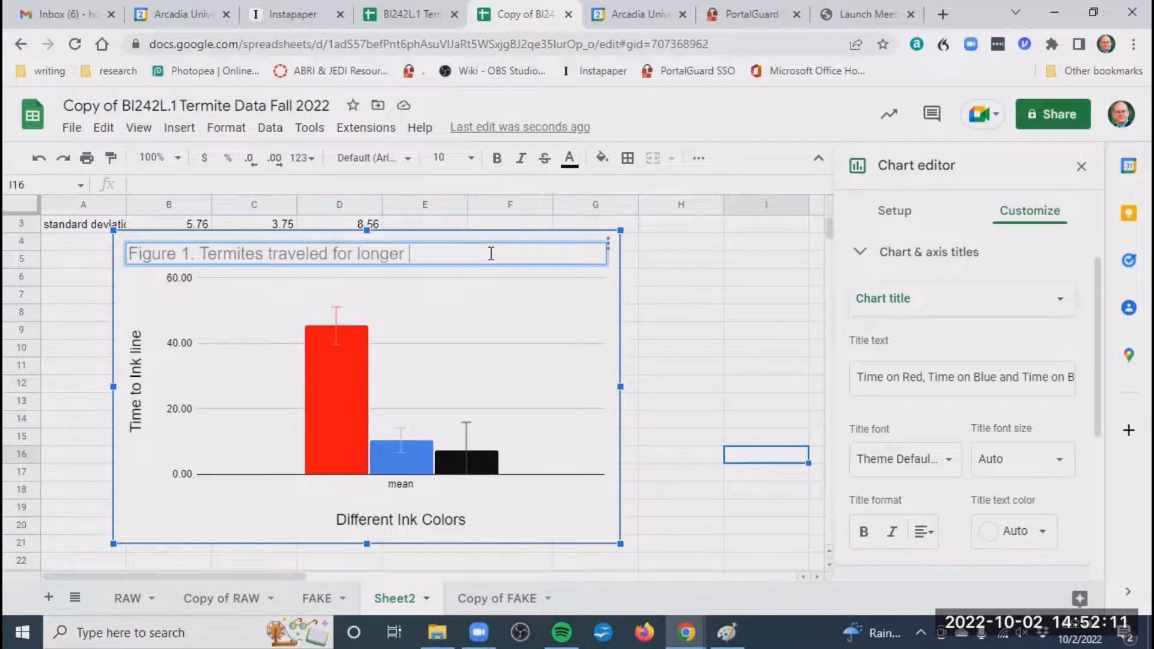
text(time s on red ink line)
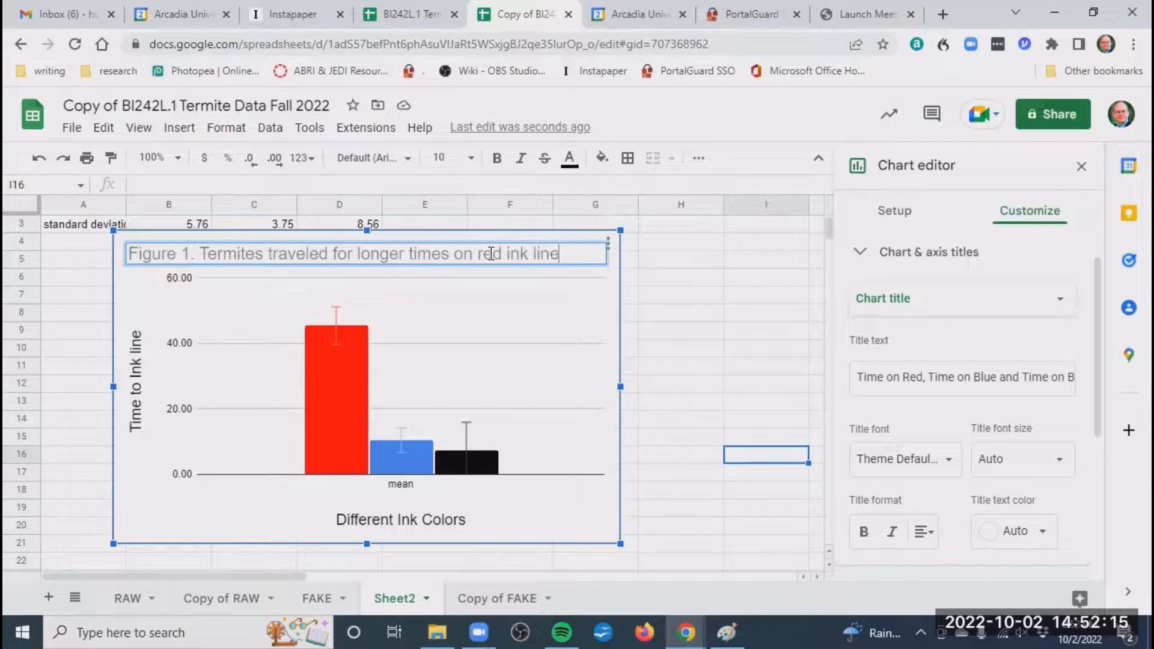
text(s)
click(924, 532)
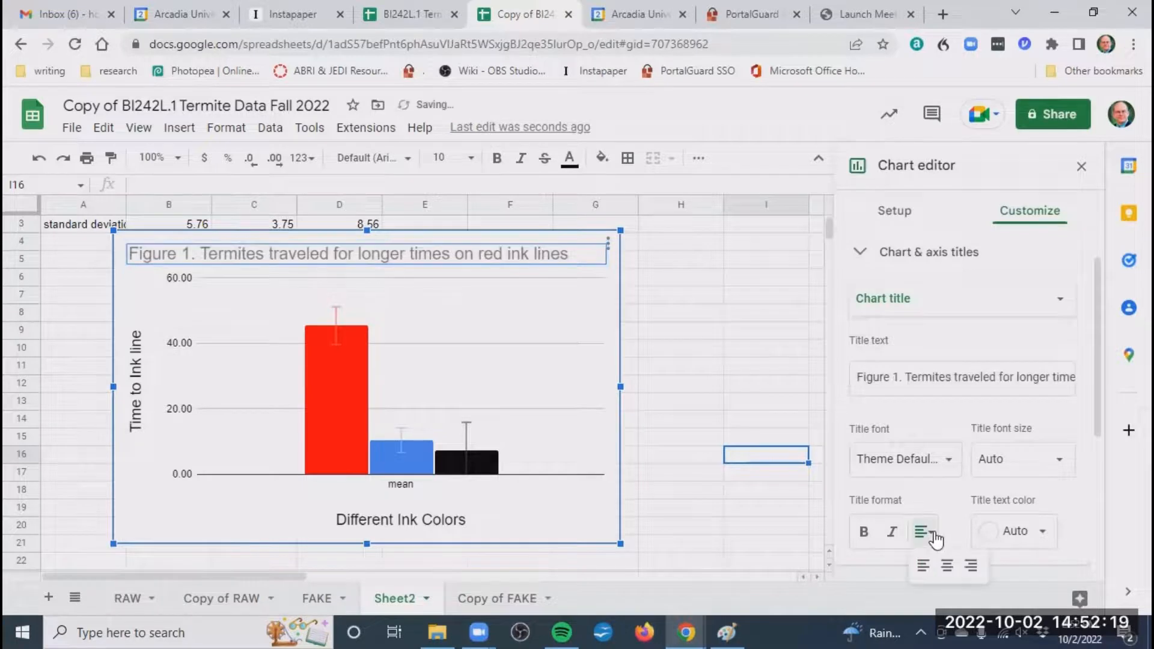
click(949, 566)
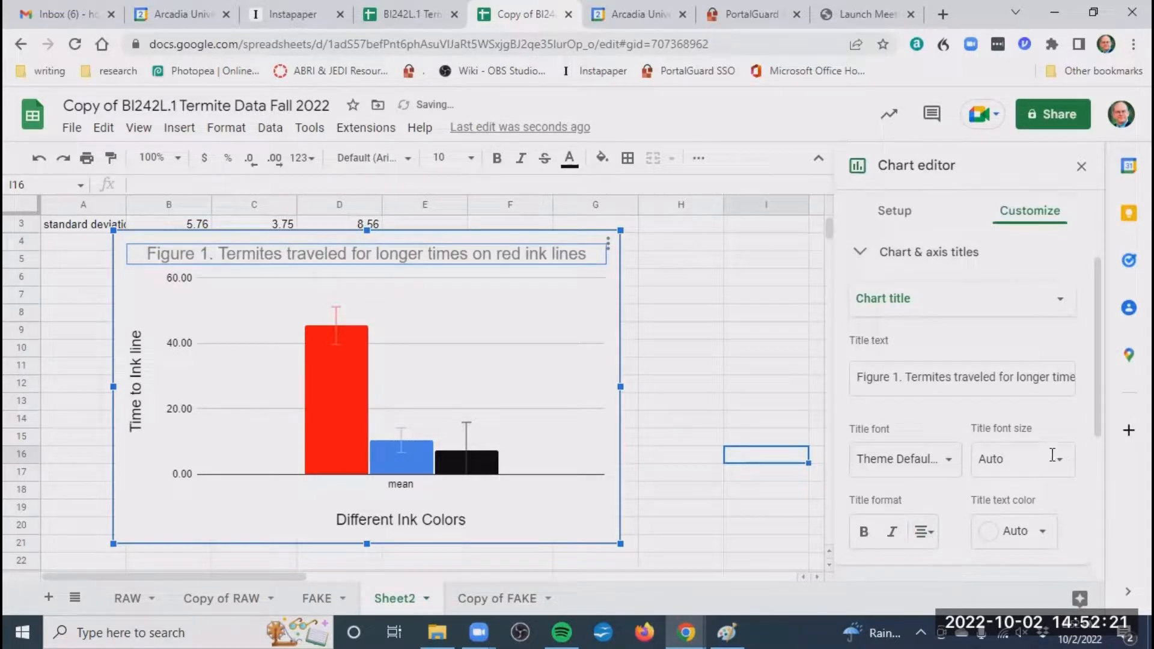
- Set the chart title's font size to 24 and make it bold
click(1059, 463)
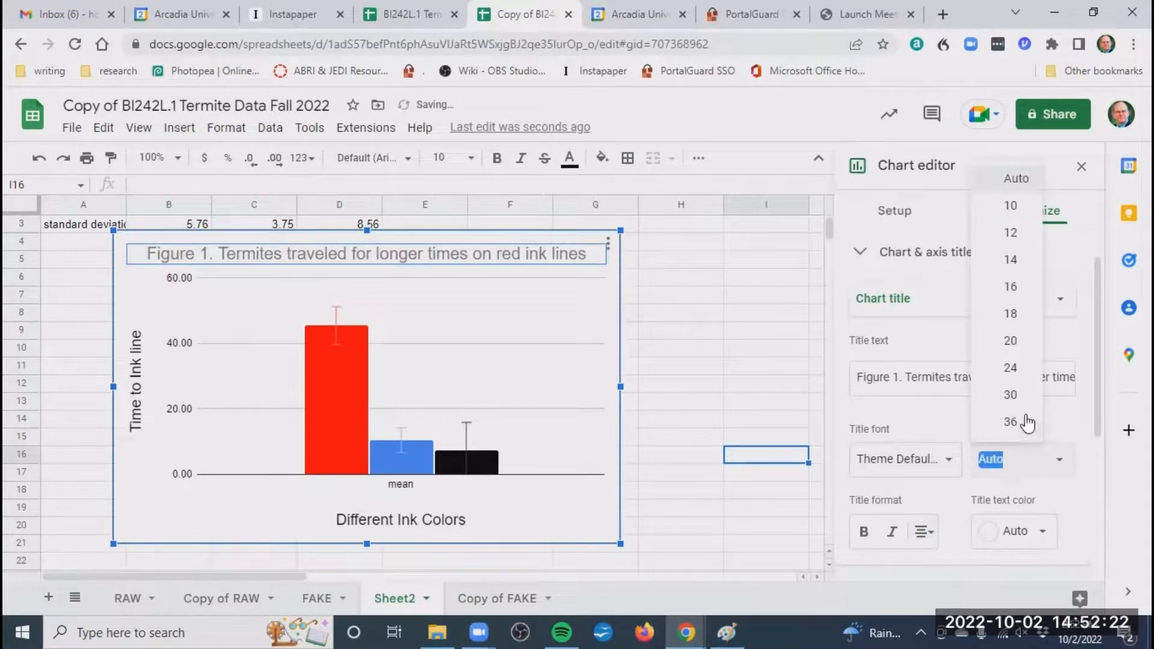
click(1015, 367)
click(1059, 465)
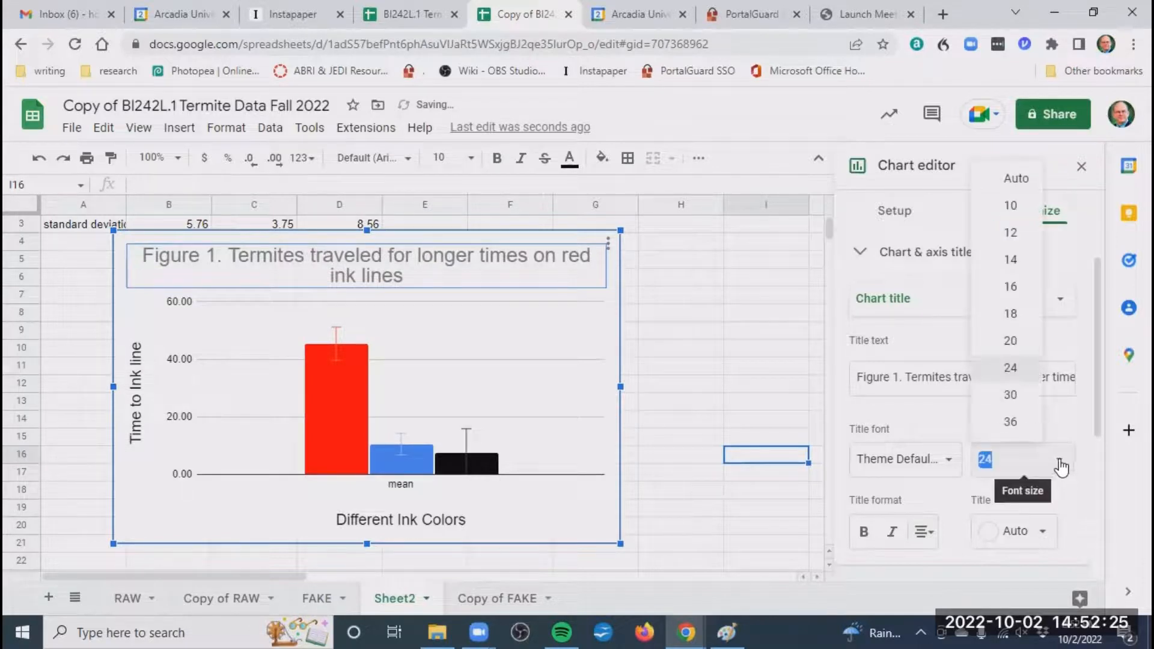
click(1013, 399)
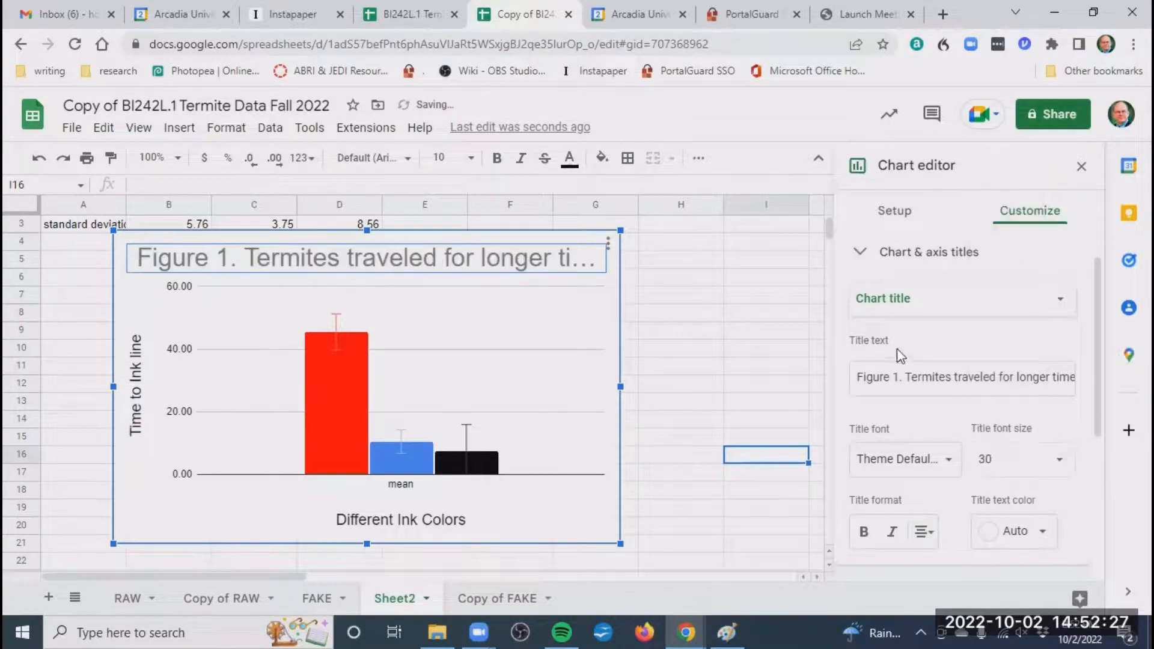
click(1059, 461)
click(1015, 366)
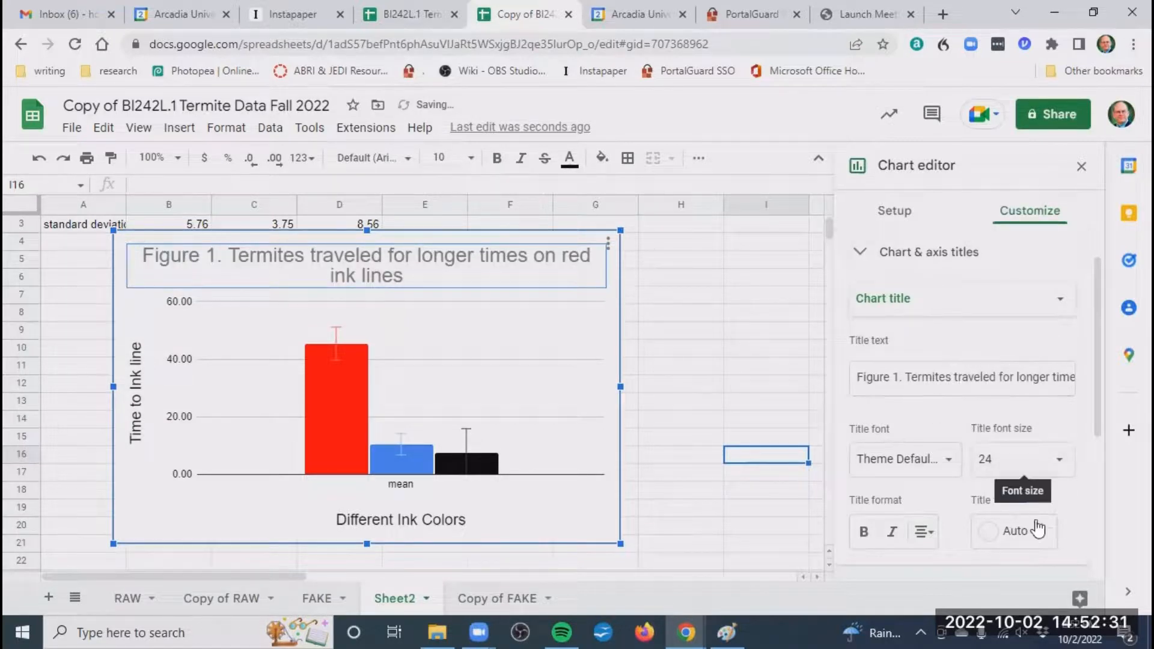
click(864, 531)
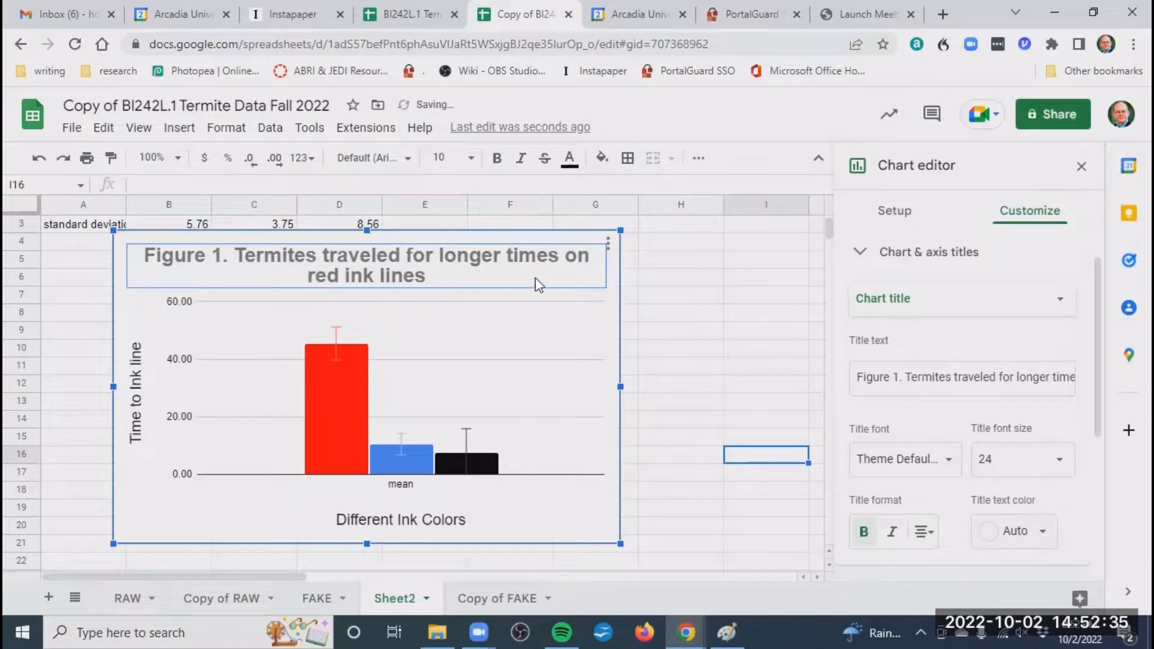
- Leave the chart title text as it is and move the chart slightly down to clear row 3
click(570, 255)
click(571, 254)
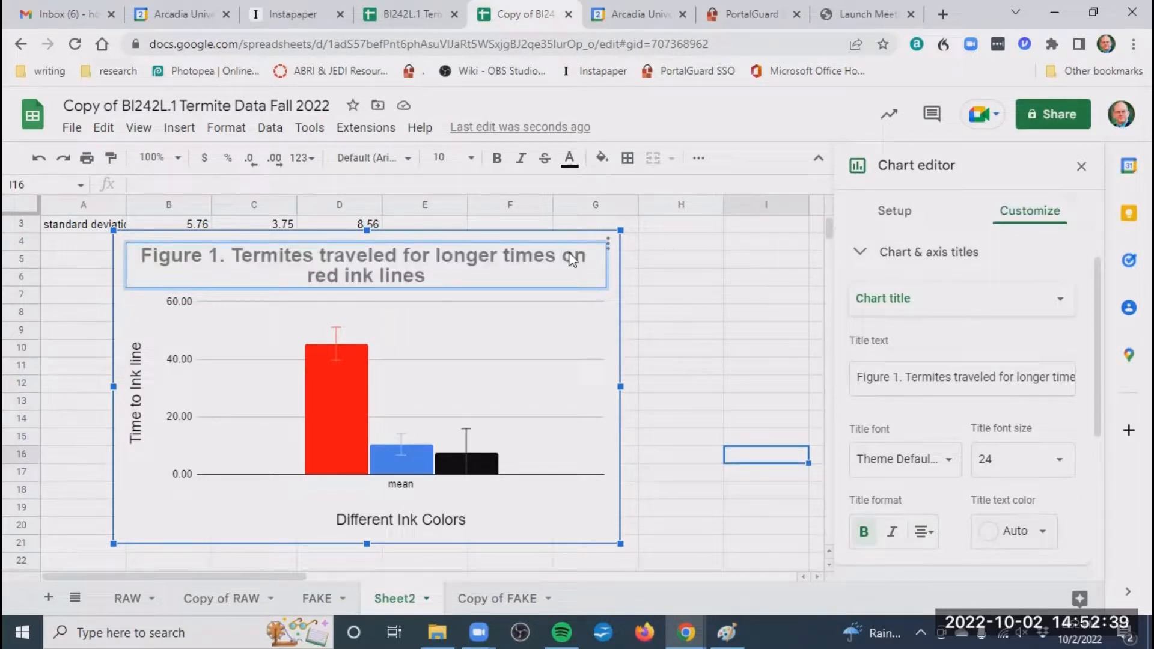
key(Return)
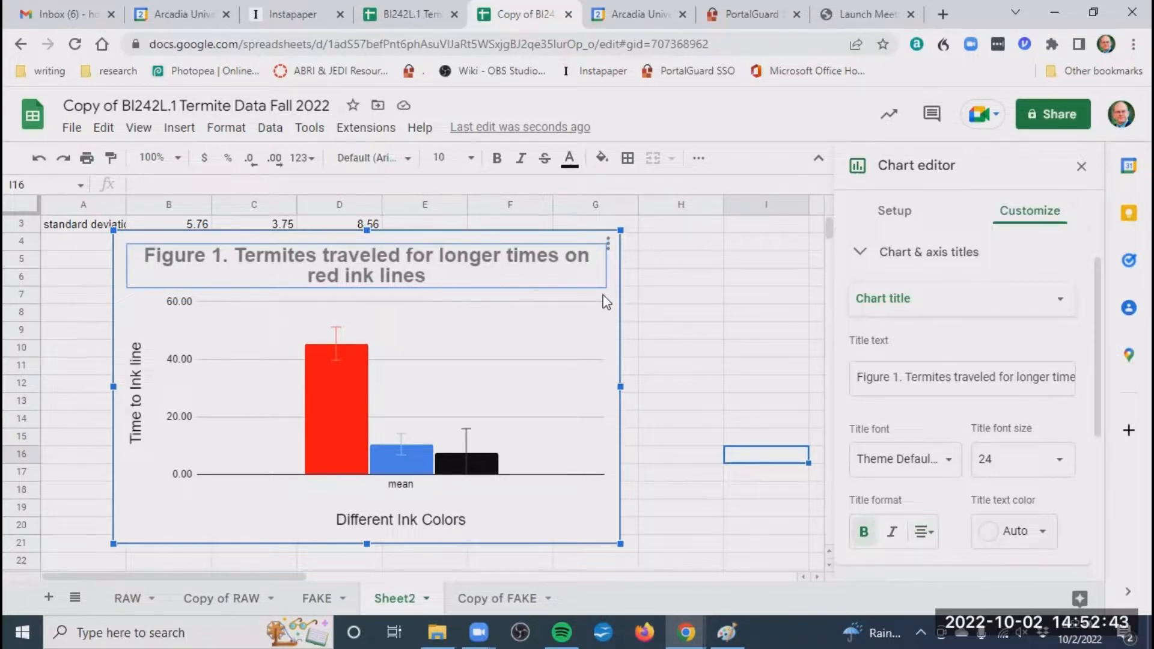
drag(610, 317, 608, 322)
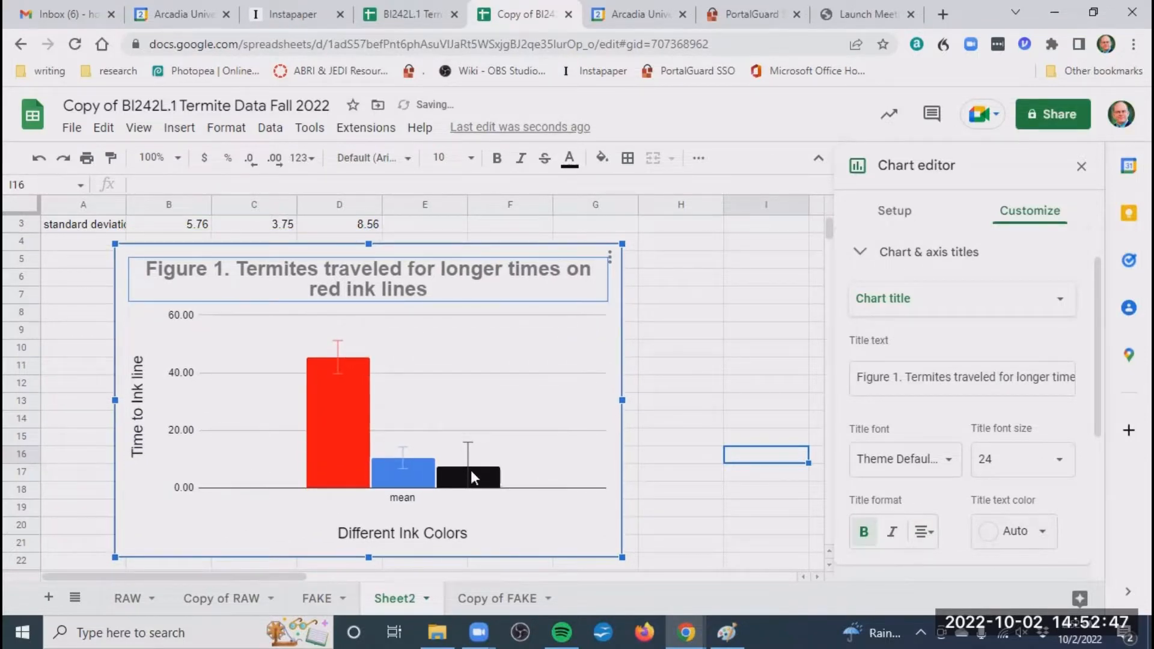
- Open the chart's horizontal axis settings and look over the label options
click(336, 423)
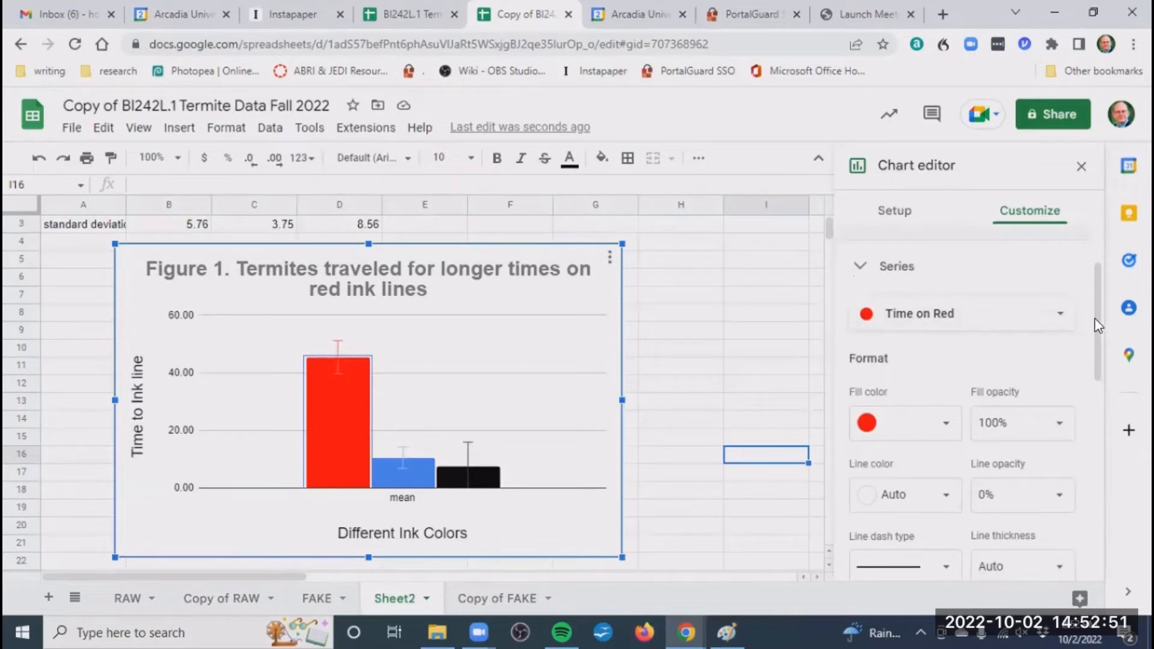
drag(1095, 355, 1123, 526)
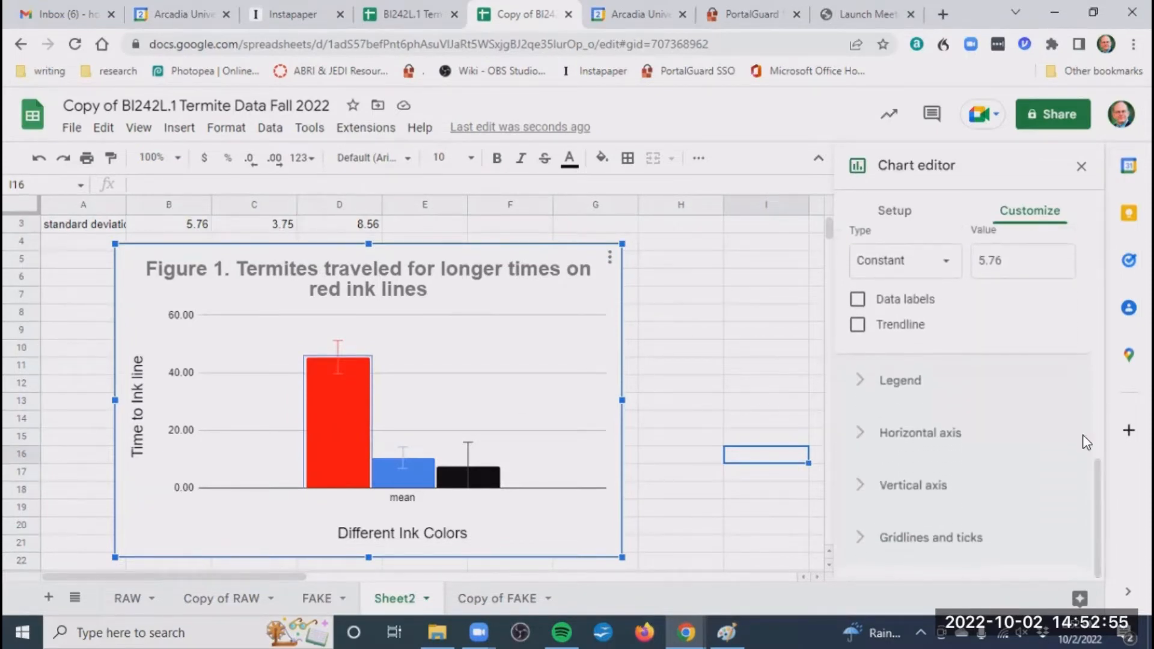
click(849, 431)
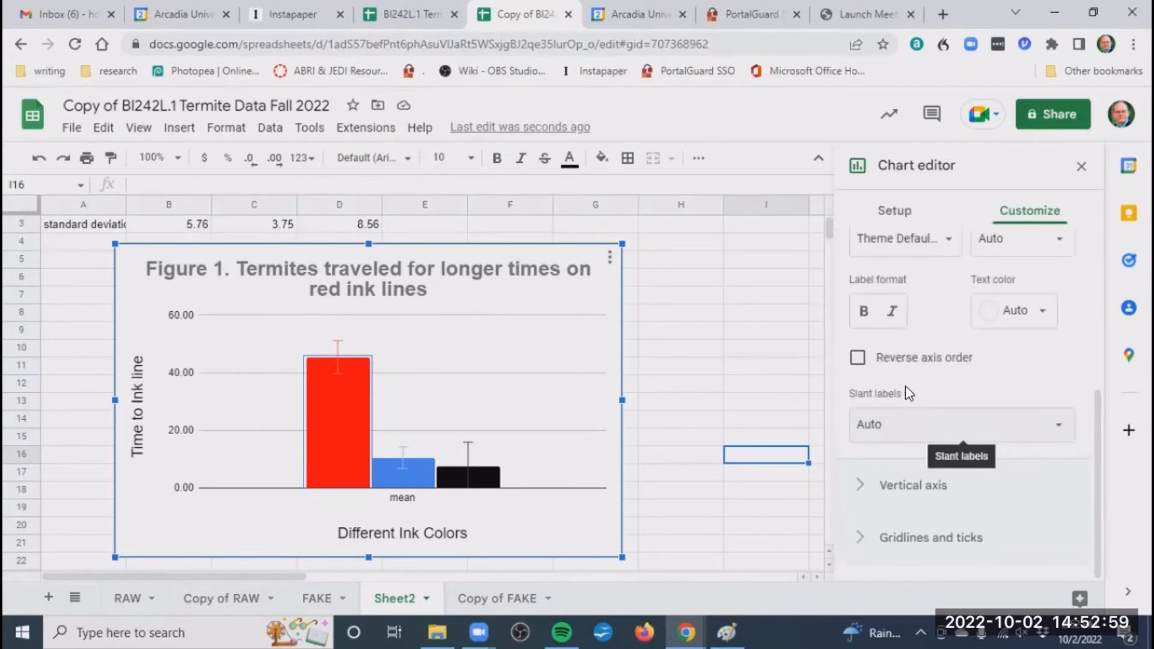